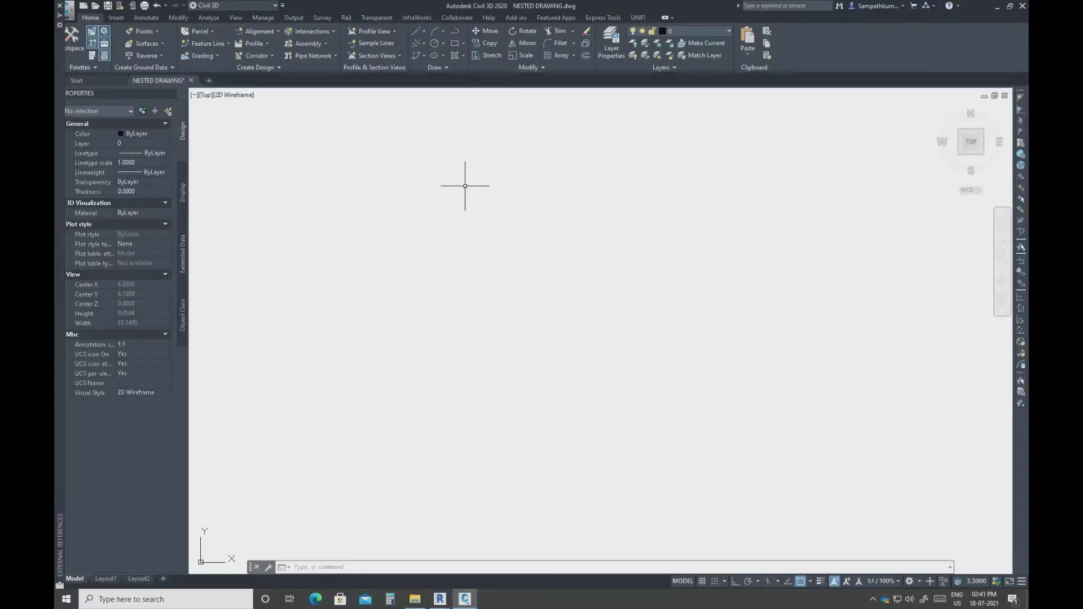
Attach Drawing3, Drawing2 and DRAWING 1 as external references with Reference Type set to Overlay.
scroll(440, 186, down, 2)
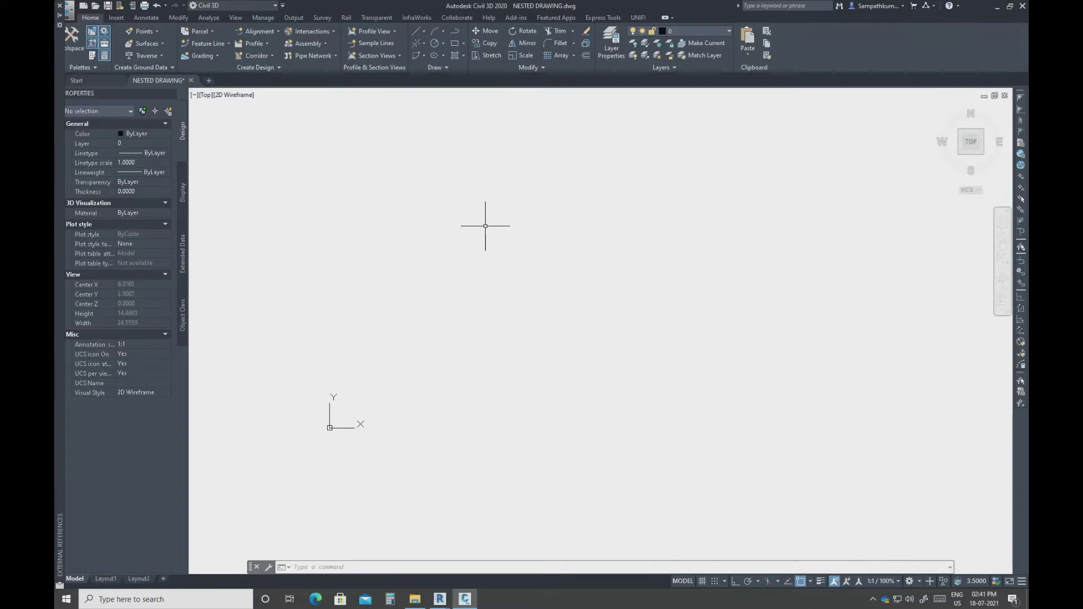
text(zoom)
middle_click(564, 266)
middle_click(564, 266)
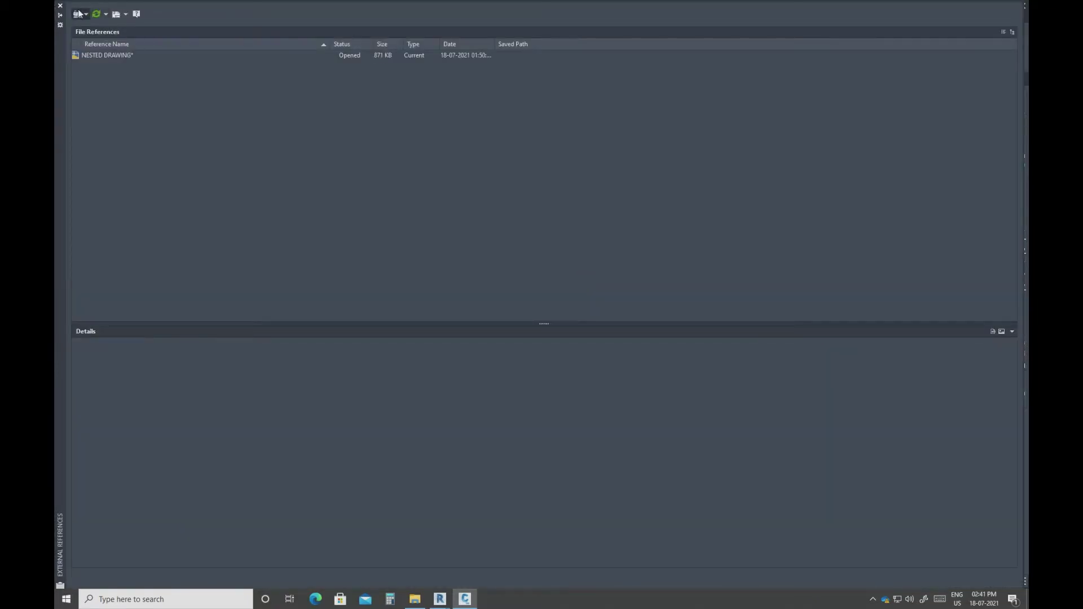
click(76, 14)
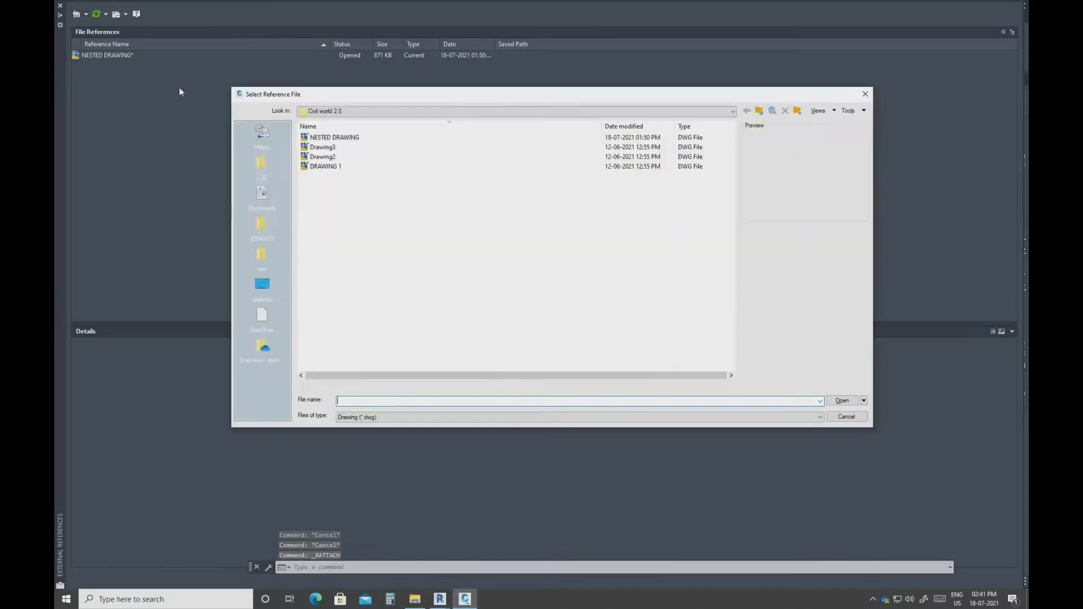
drag(356, 186, 345, 144)
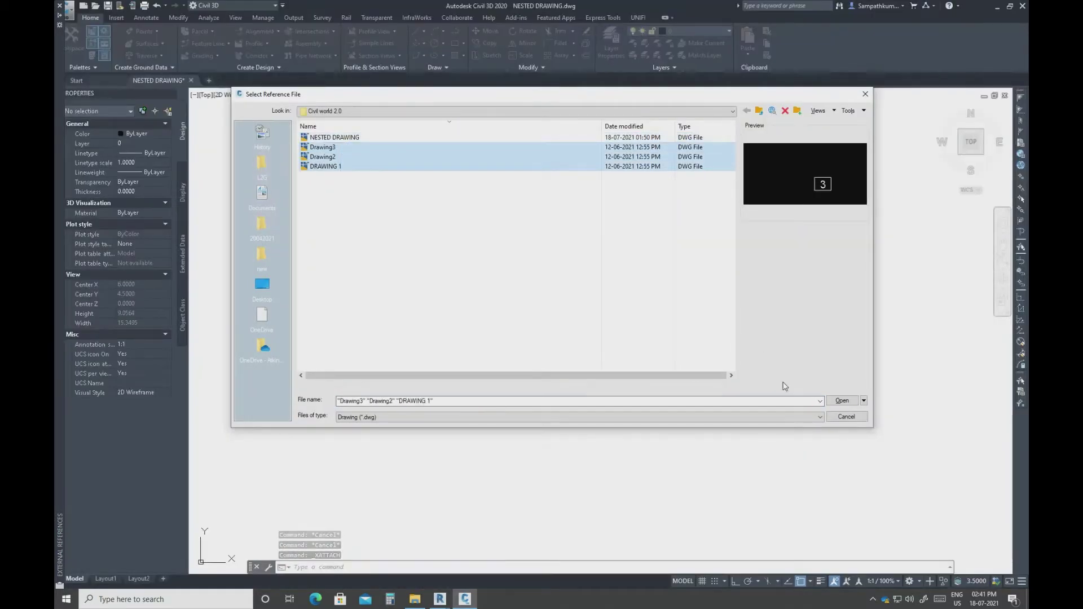
click(851, 402)
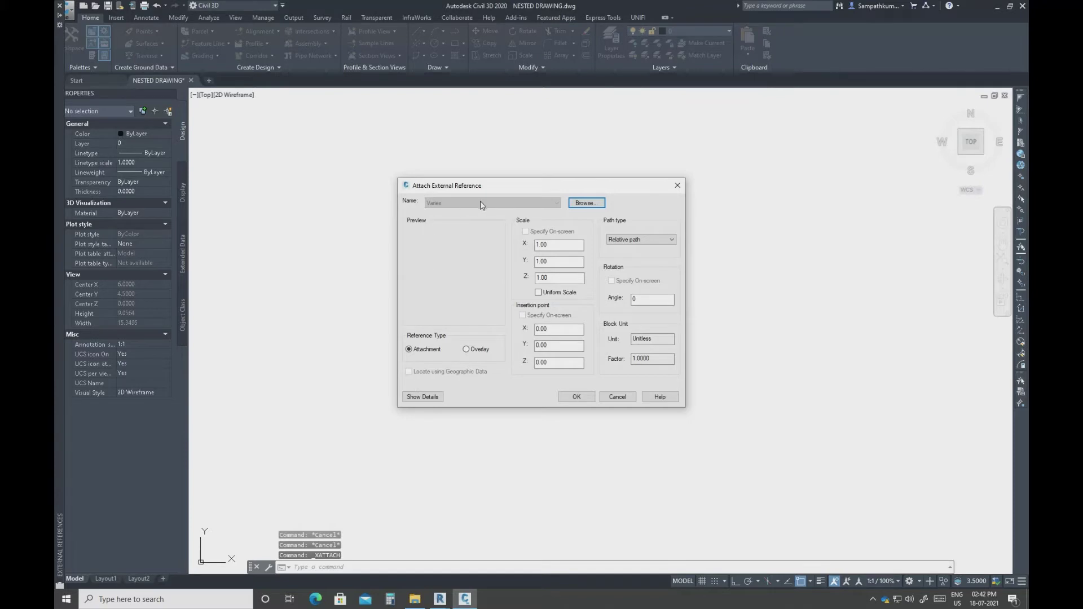
click(468, 352)
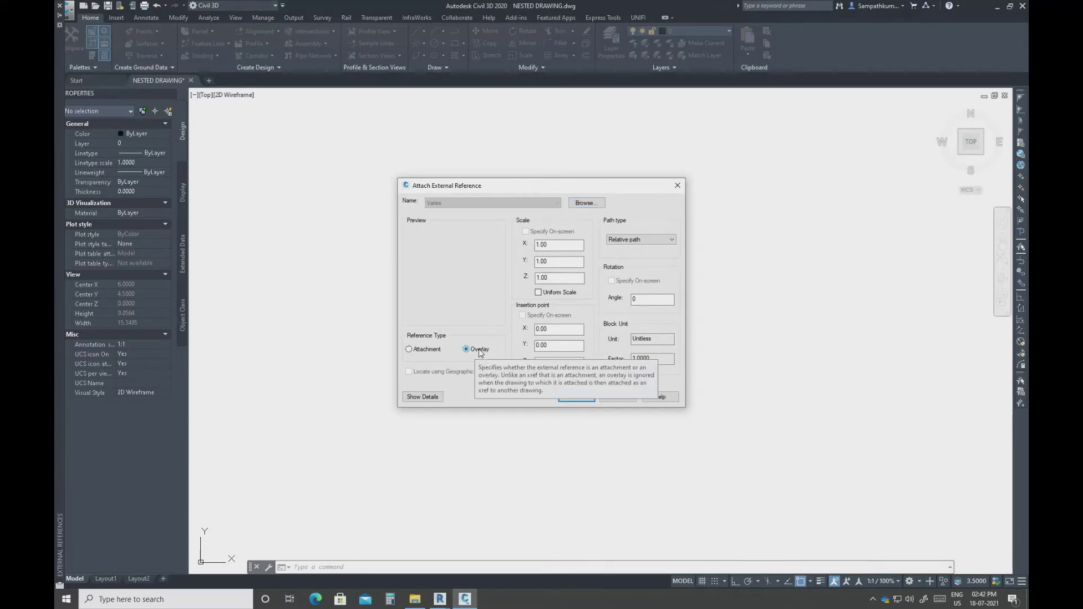
click(590, 397)
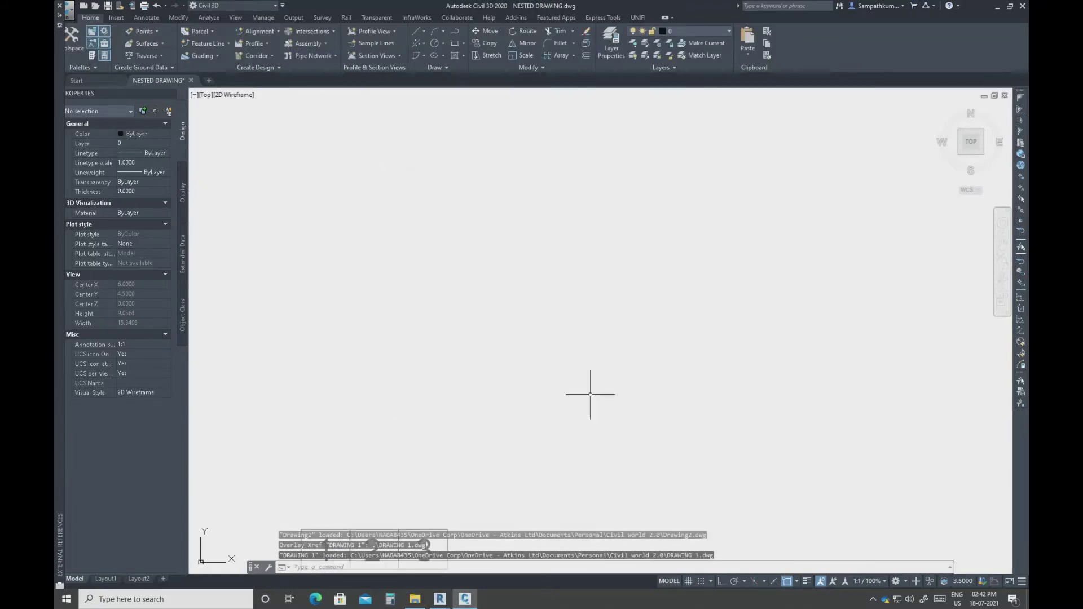
Zoom to boxes 1 2 3 and save NESTED DRAWING.dwg, dismissing the version conflict notice.
middle_click(590, 394)
middle_click(590, 395)
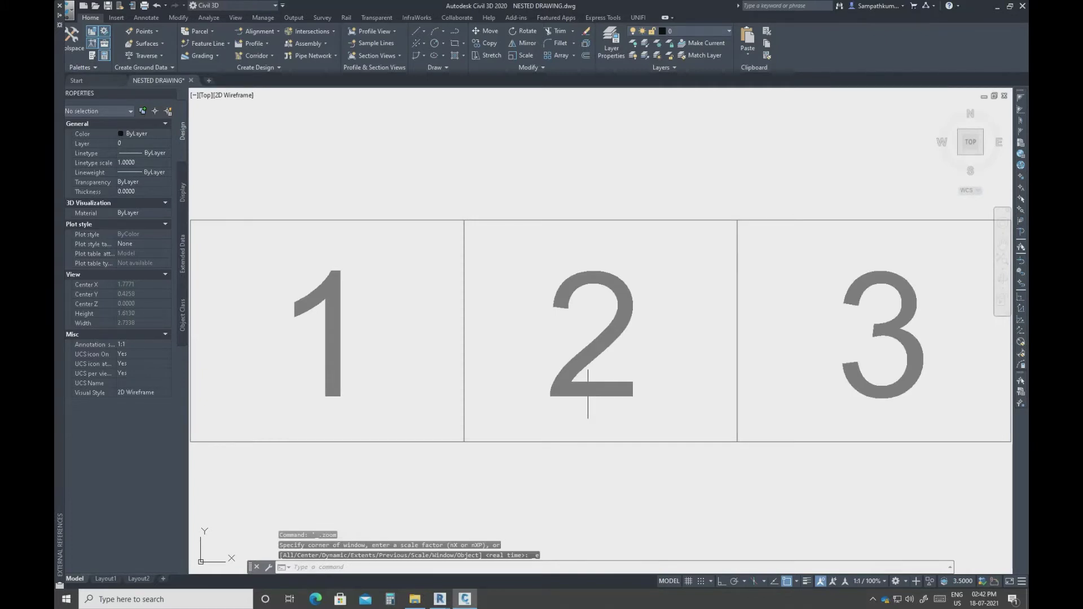
scroll(576, 367, down, 8)
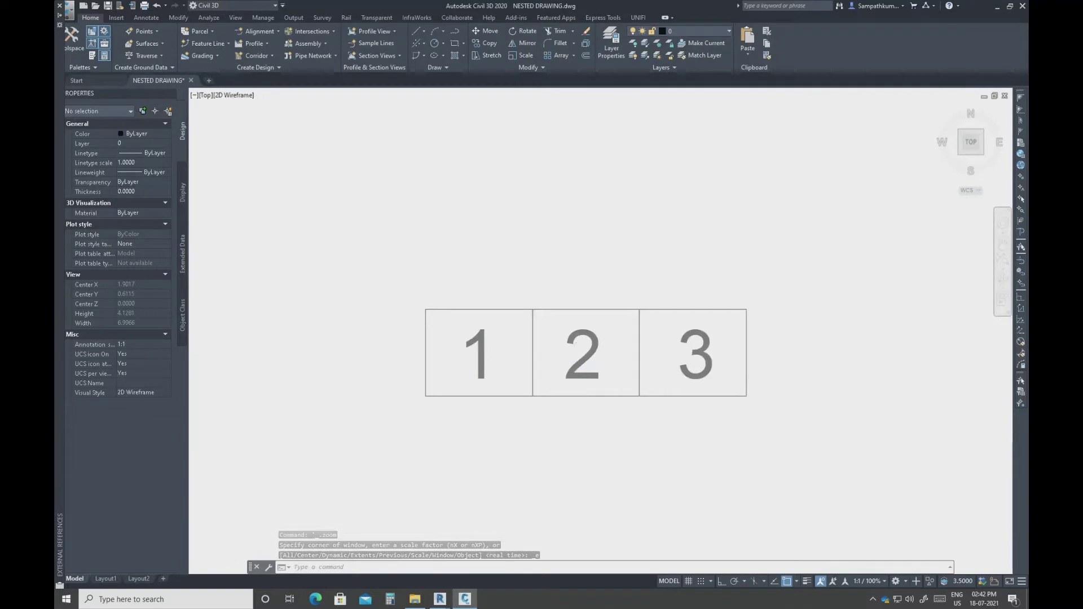
middle_click(576, 367)
middle_click(575, 367)
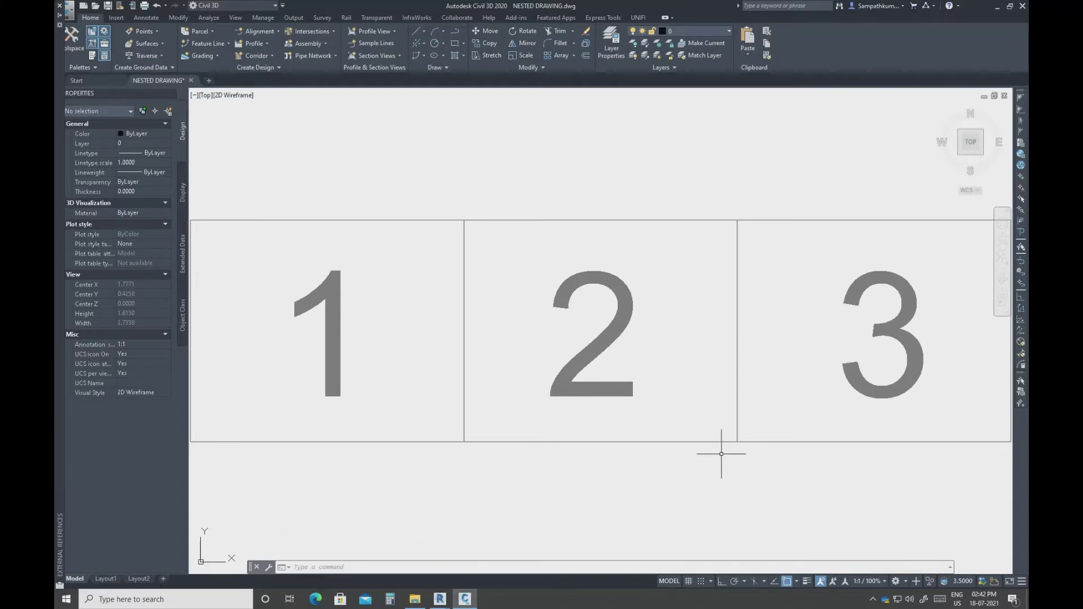
key(ctrl+s)
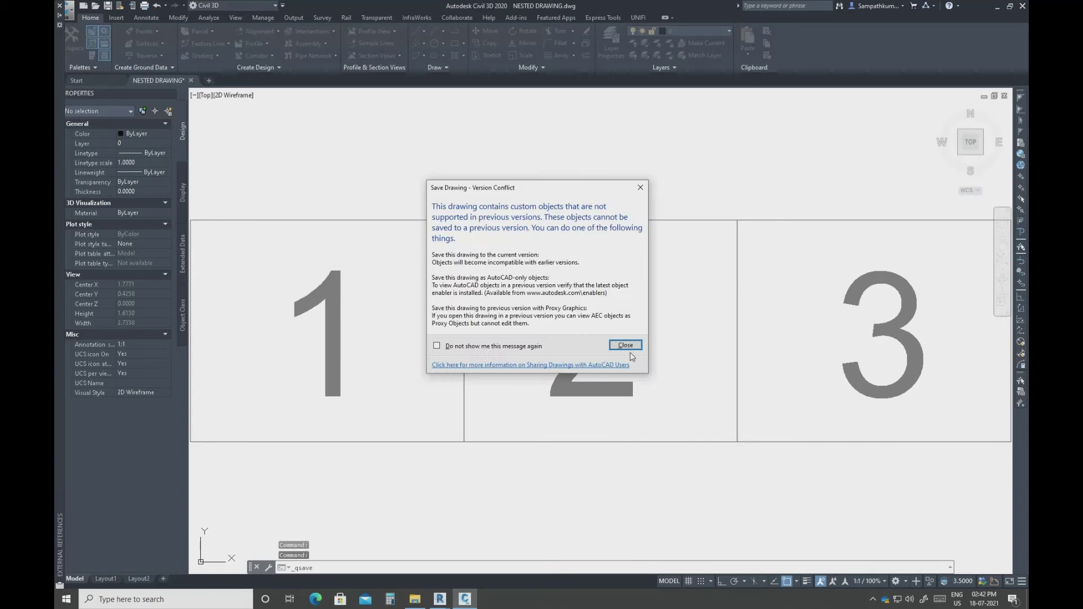
click(630, 347)
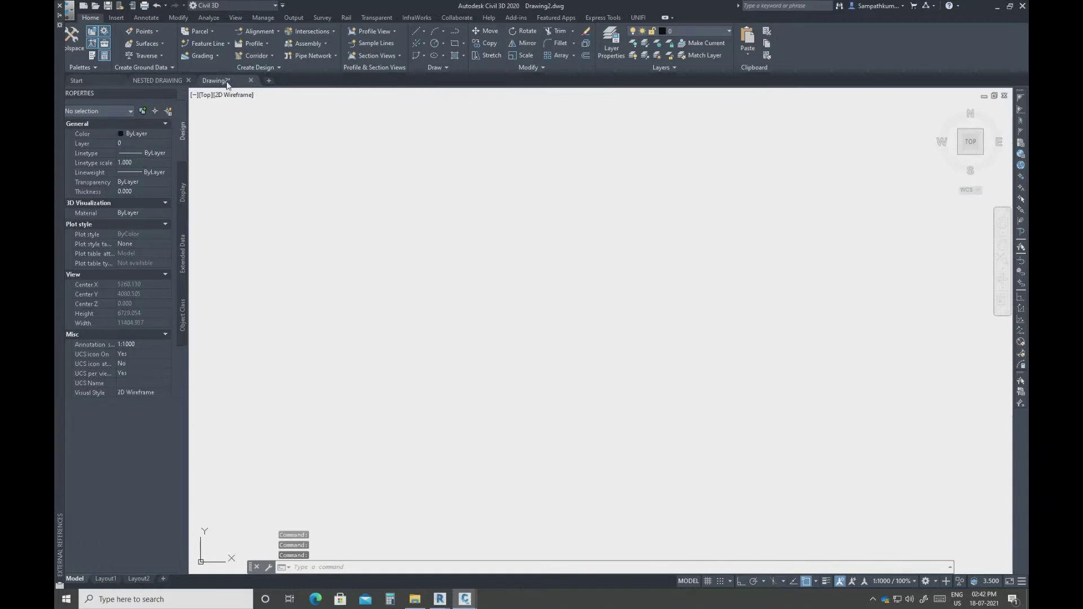
Use XREF to reference NESTED DRAWING into Drawing2 with Reference Type set to Overlay.
text(xref)
key(Return)
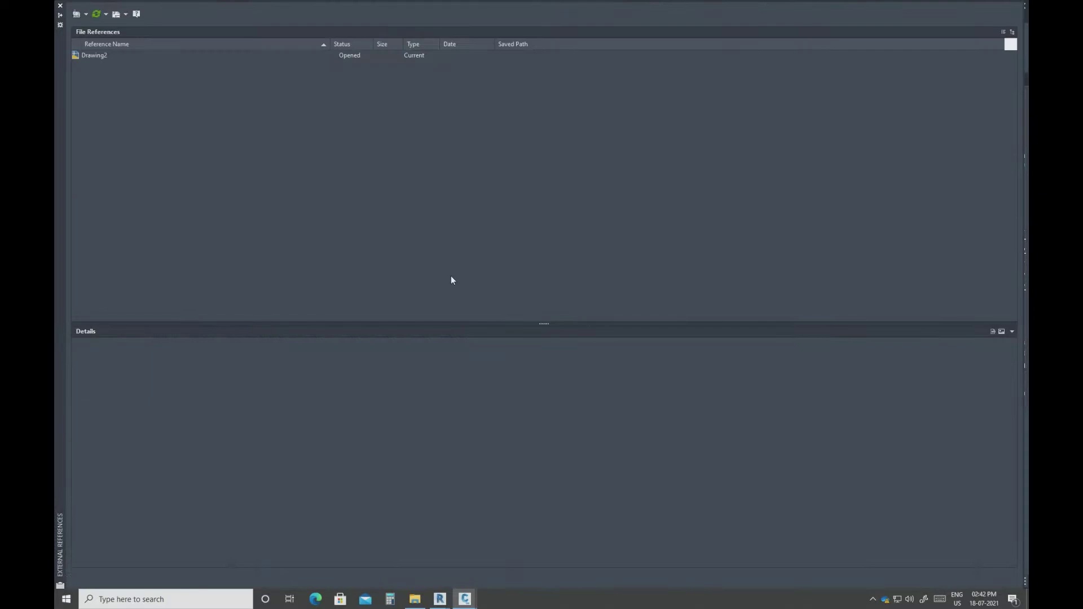
click(85, 14)
click(209, 192)
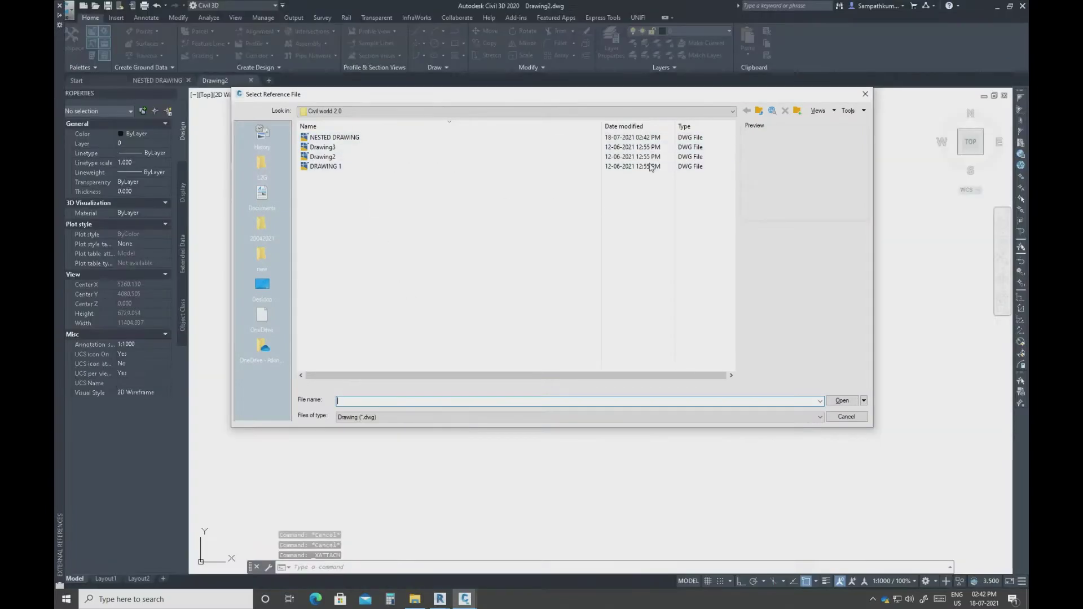
click(647, 139)
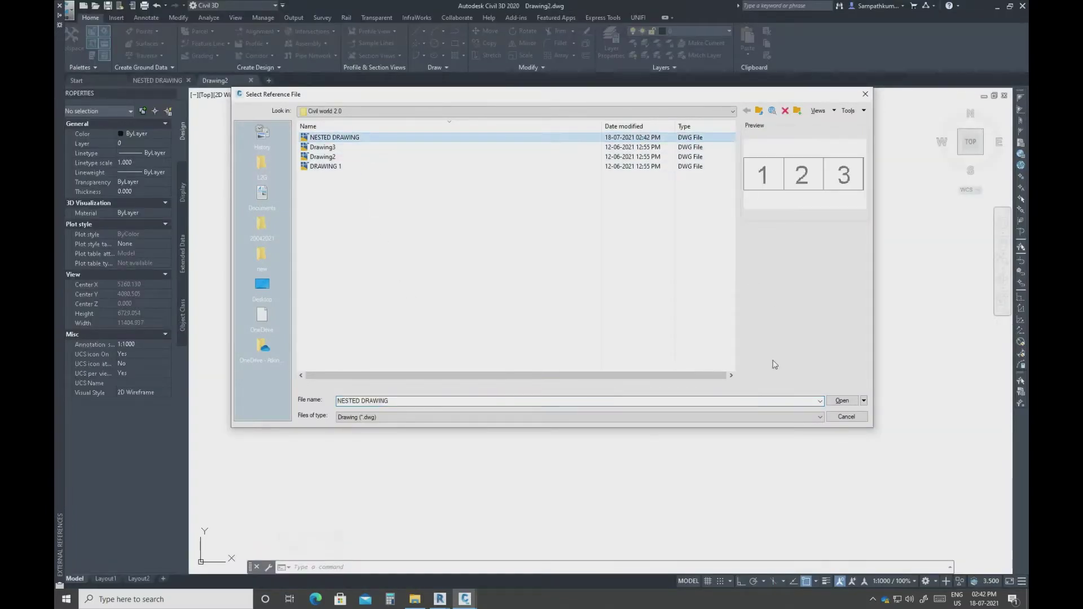
click(839, 401)
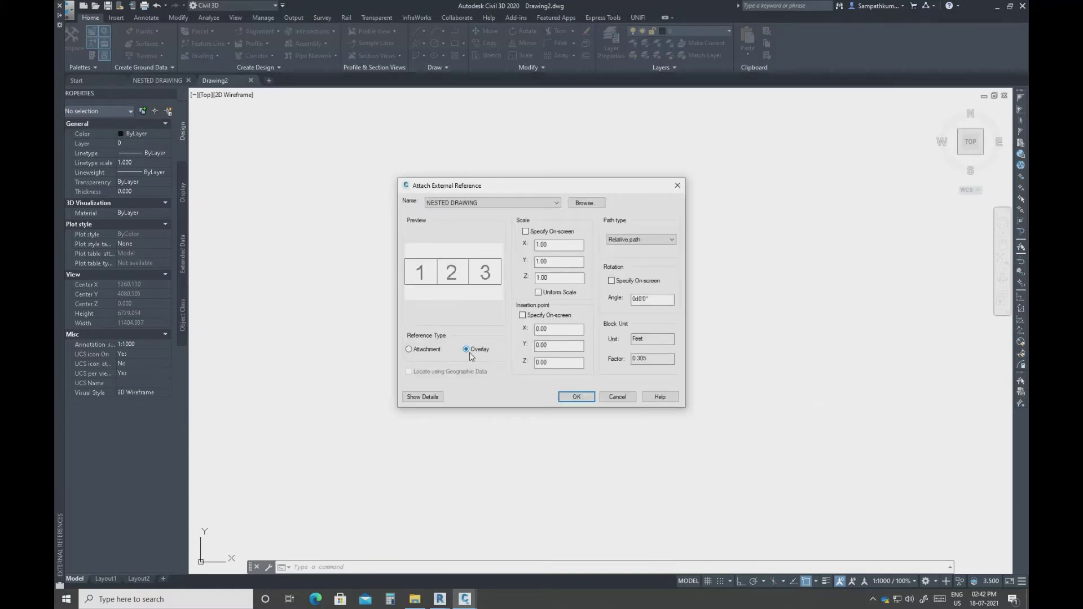
click(577, 396)
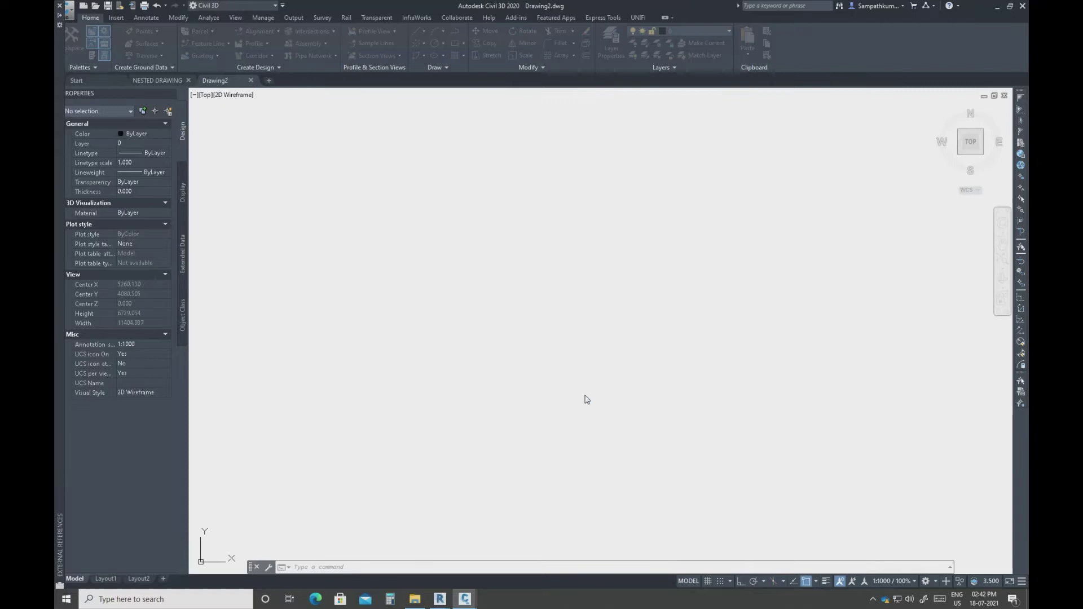
Zoom extents and switch Drawing2 to the SW Isometric view.
middle_click(585, 394)
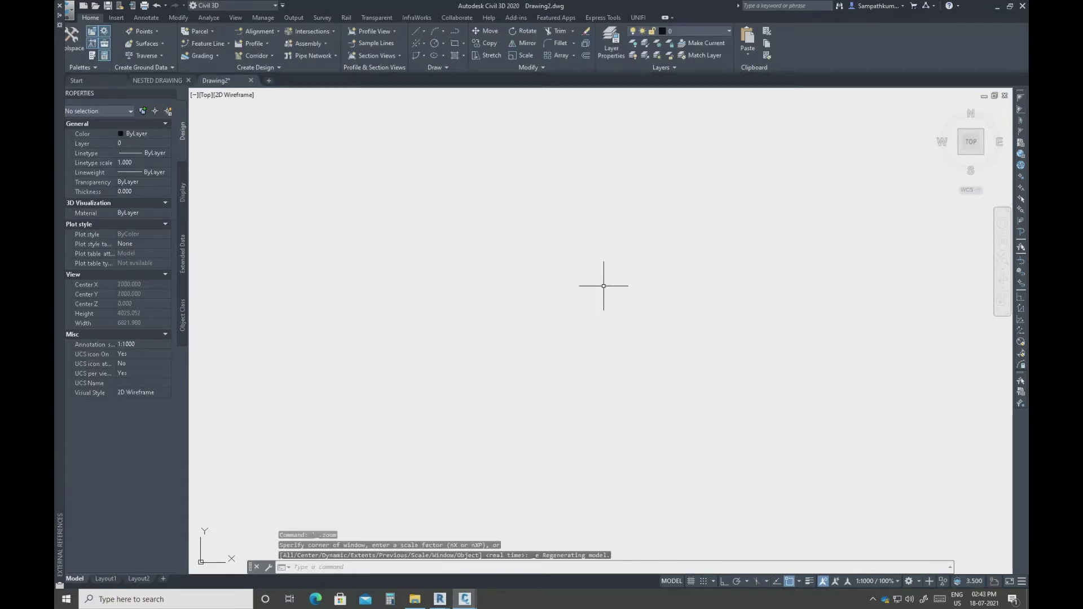
click(939, 109)
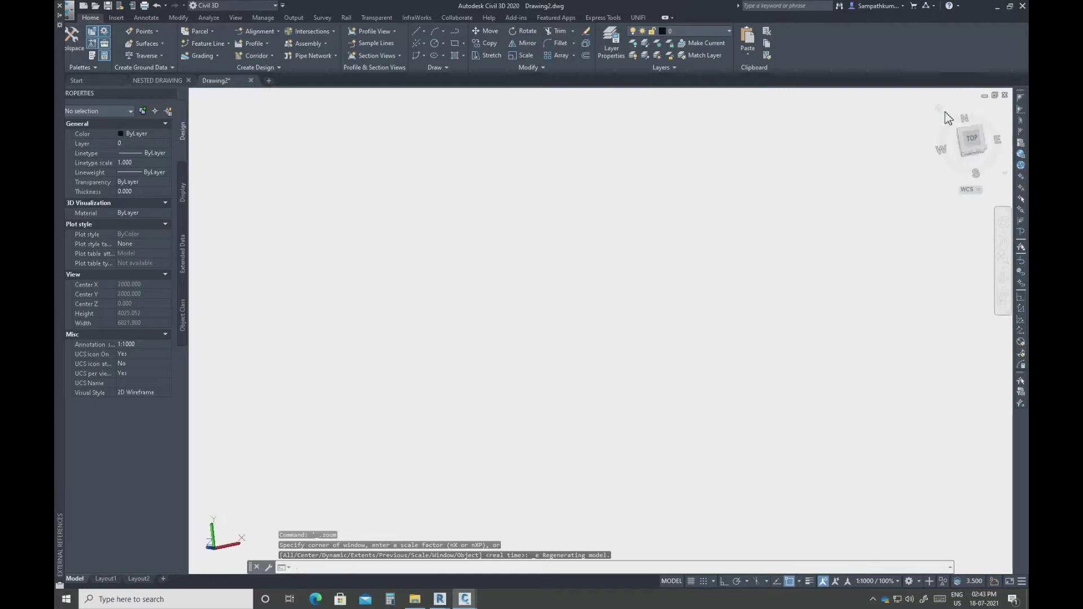
middle_click(753, 266)
middle_click(754, 266)
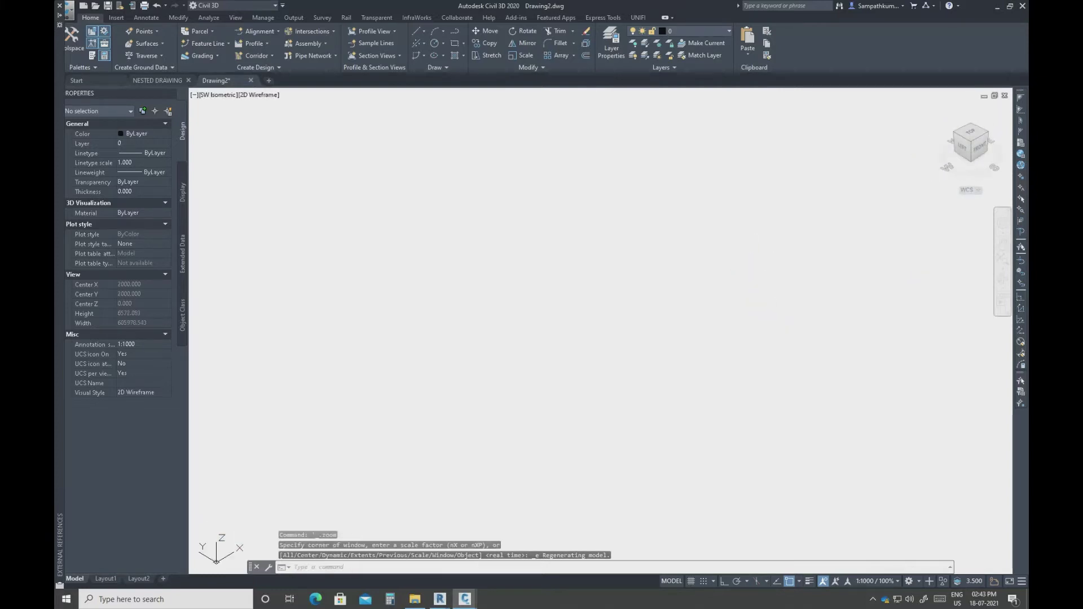
Detach the NESTED DRAWING reference from Drawing2 in the XREF palette.
text(xref)
key(Return)
click(106, 65)
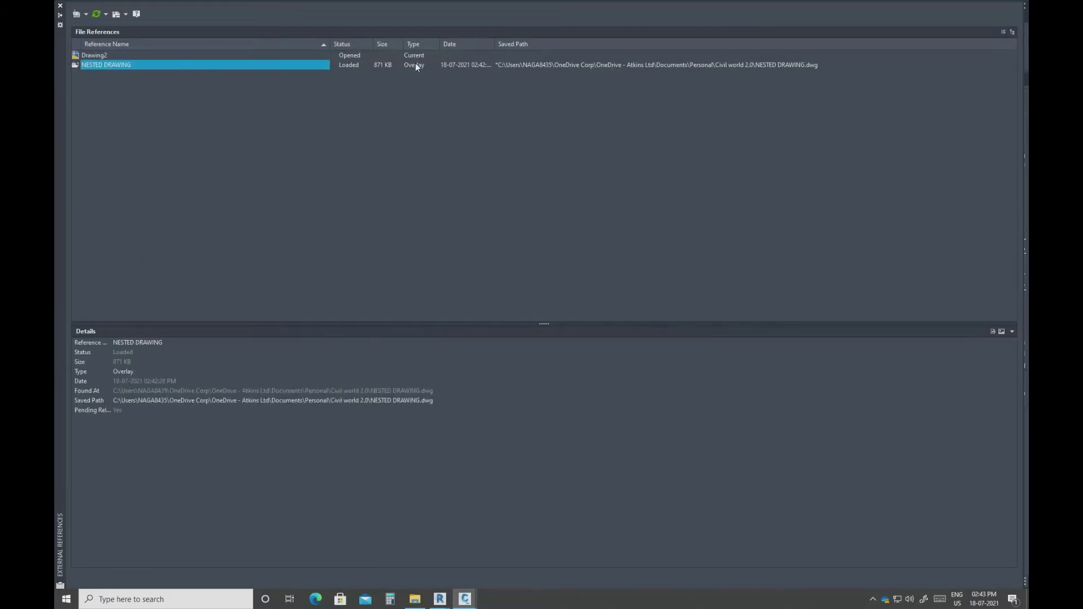
mouse_move(430, 69)
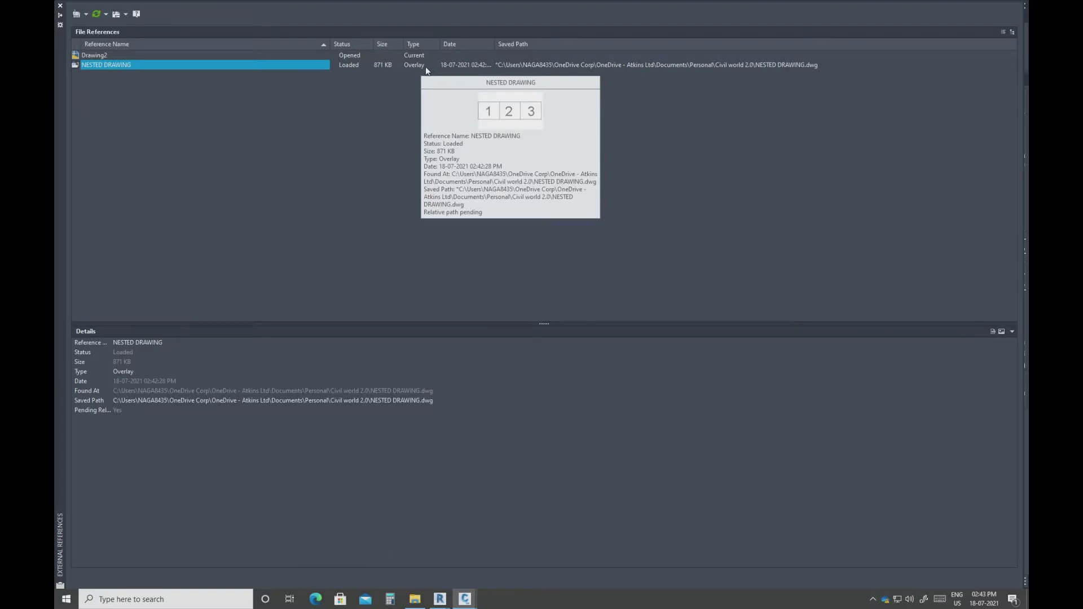
right_click(323, 66)
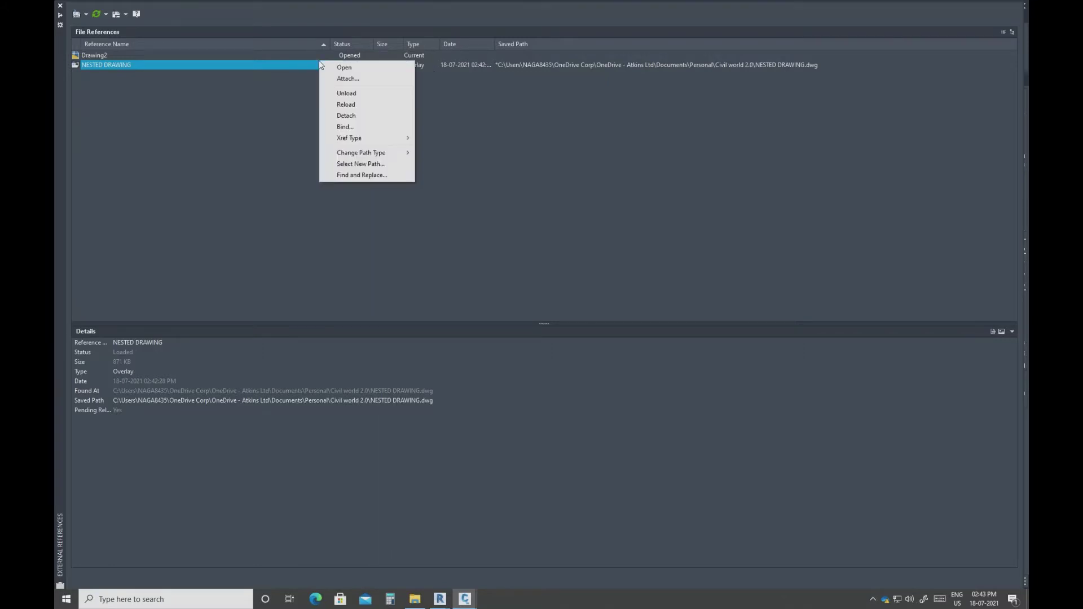
click(346, 116)
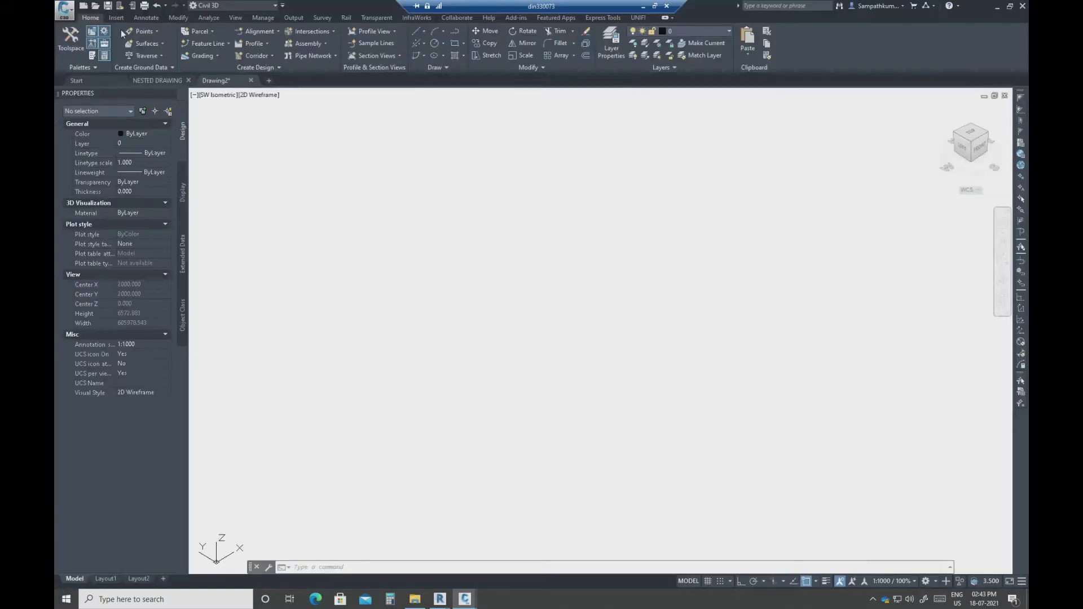
In NESTED DRAWING, detach the three overlay references DRAWING 1, Drawing2 and Drawing3.
click(167, 79)
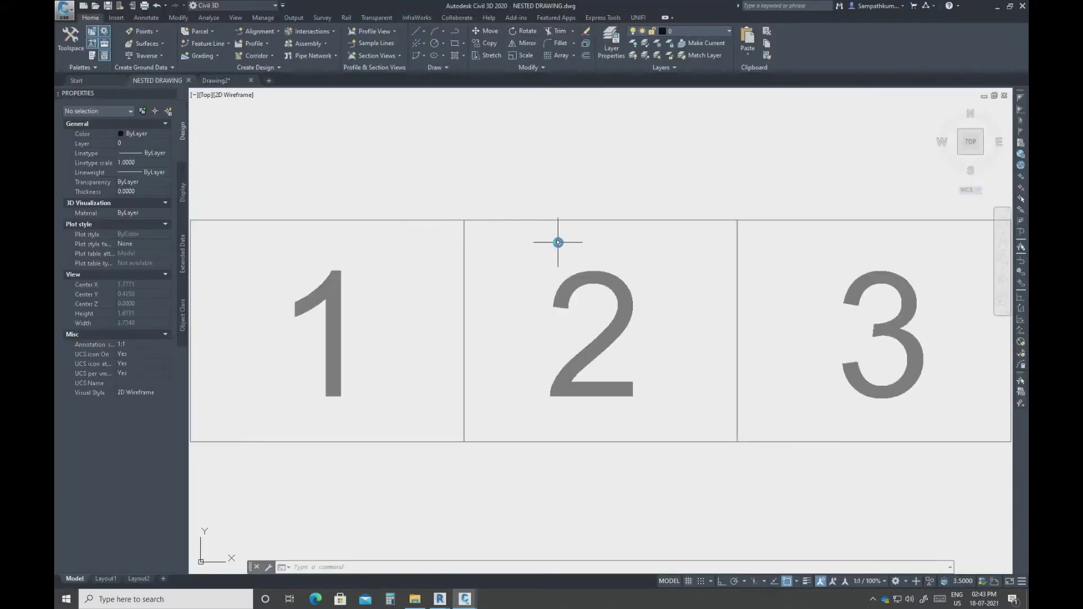
scroll(559, 244, down, 5)
click(629, 193)
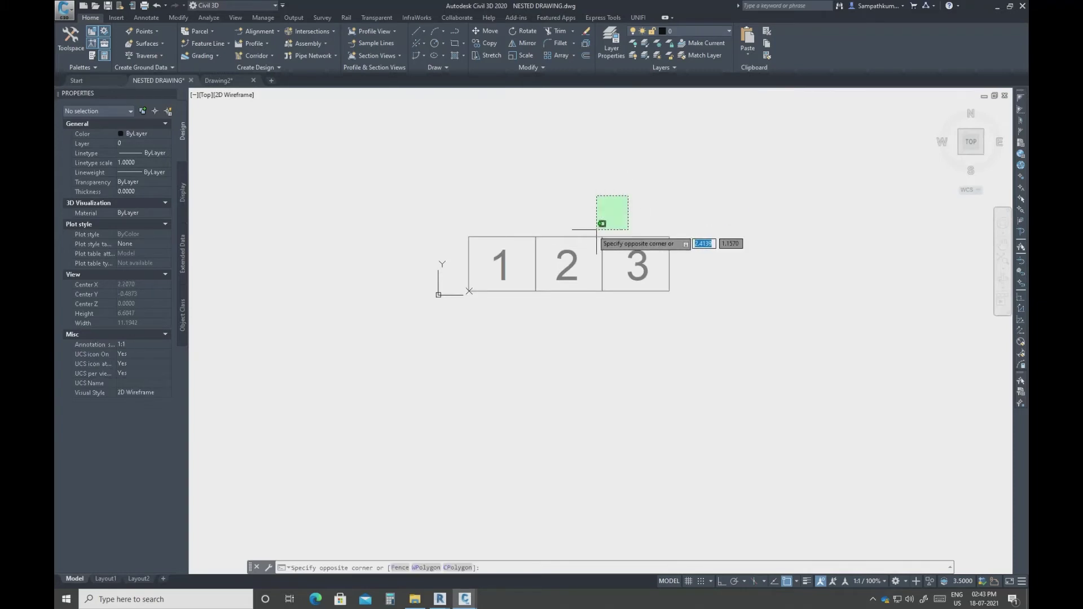
click(593, 229)
text(xref)
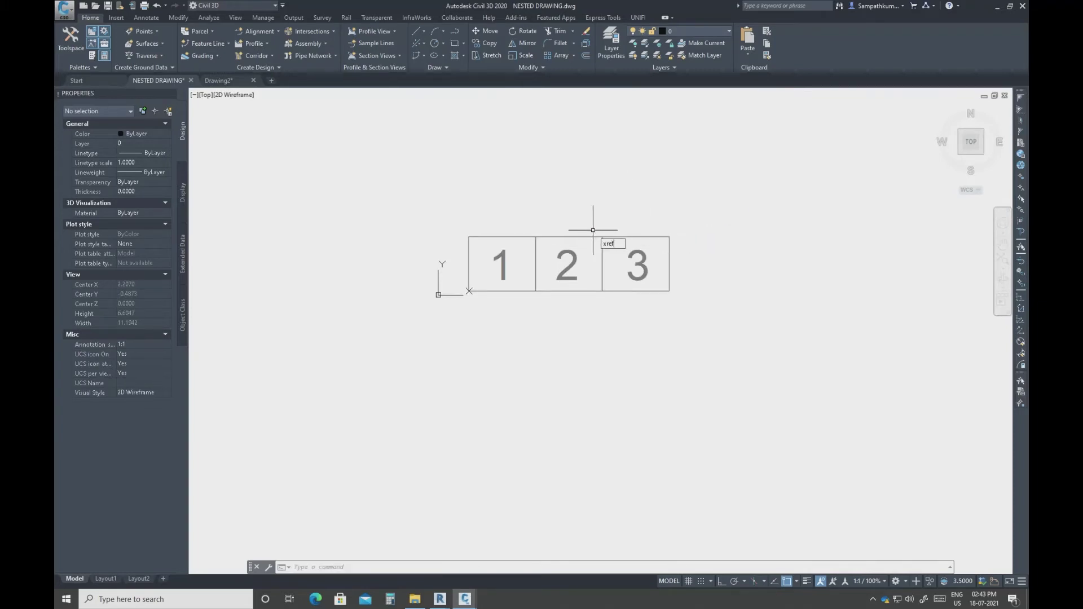
key(Return)
drag(97, 128, 90, 65)
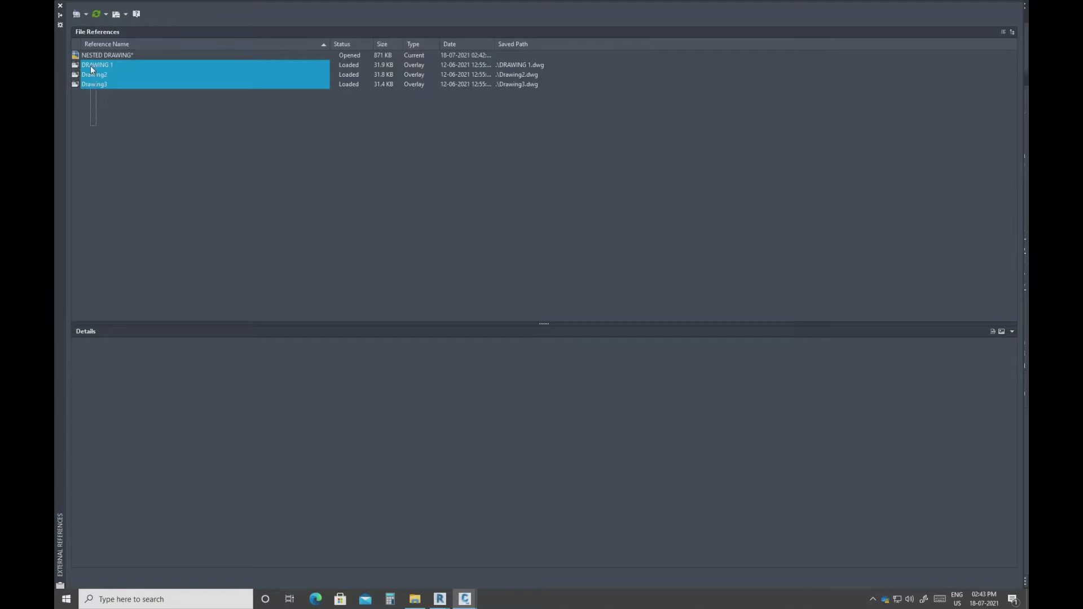
right_click(90, 65)
click(117, 121)
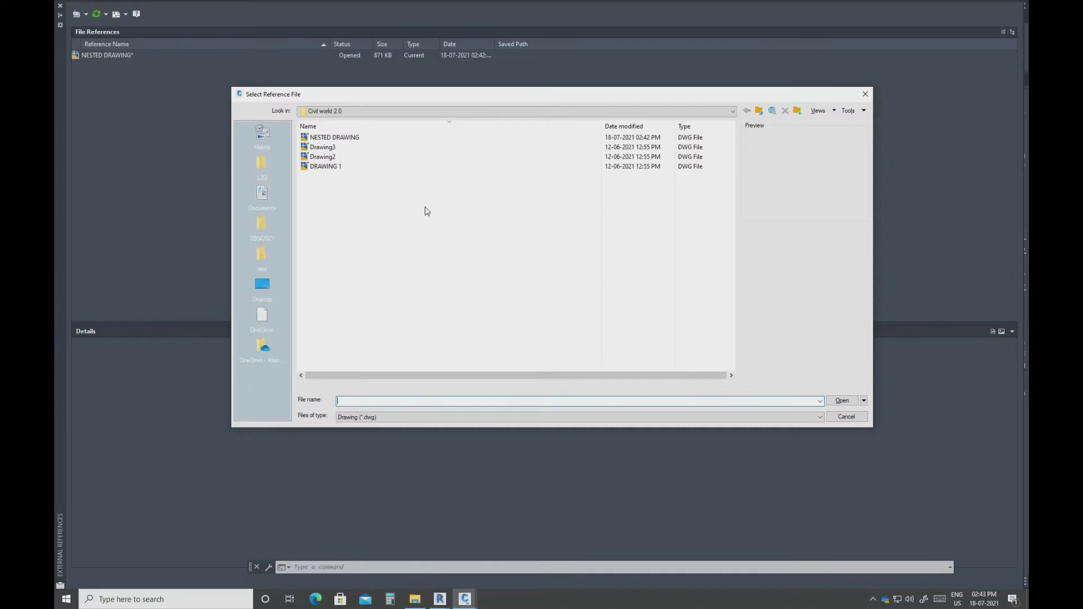
Re-attach Drawing3, Drawing2 and DRAWING 1 with Reference Type set to Attachment.
mouse_move(427, 211)
mouse_down()
mouse_move(378, 134)
mouse_move(363, 144)
mouse_up()
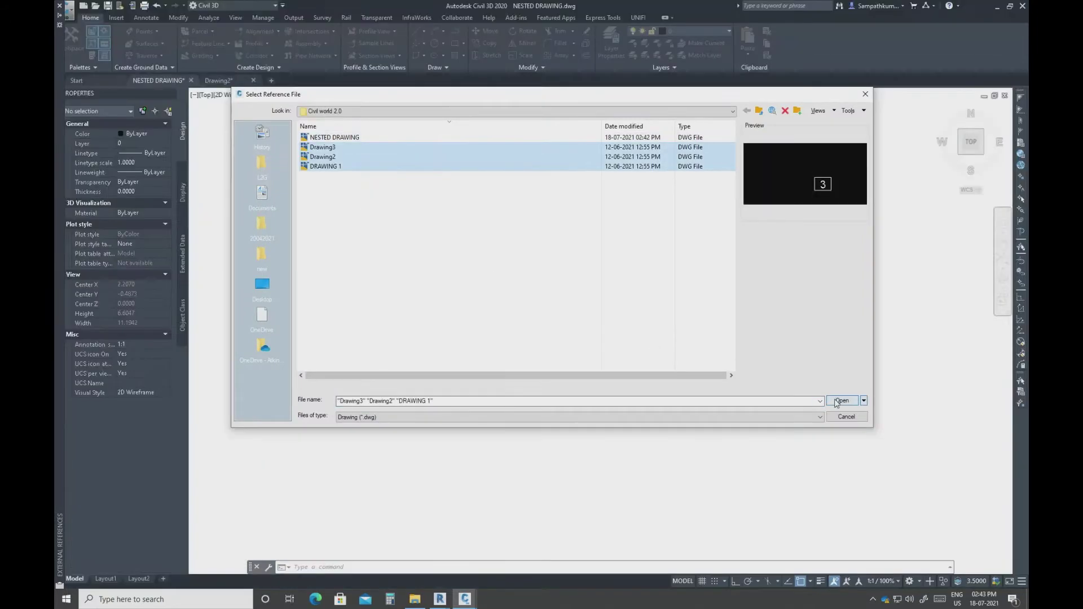
click(840, 401)
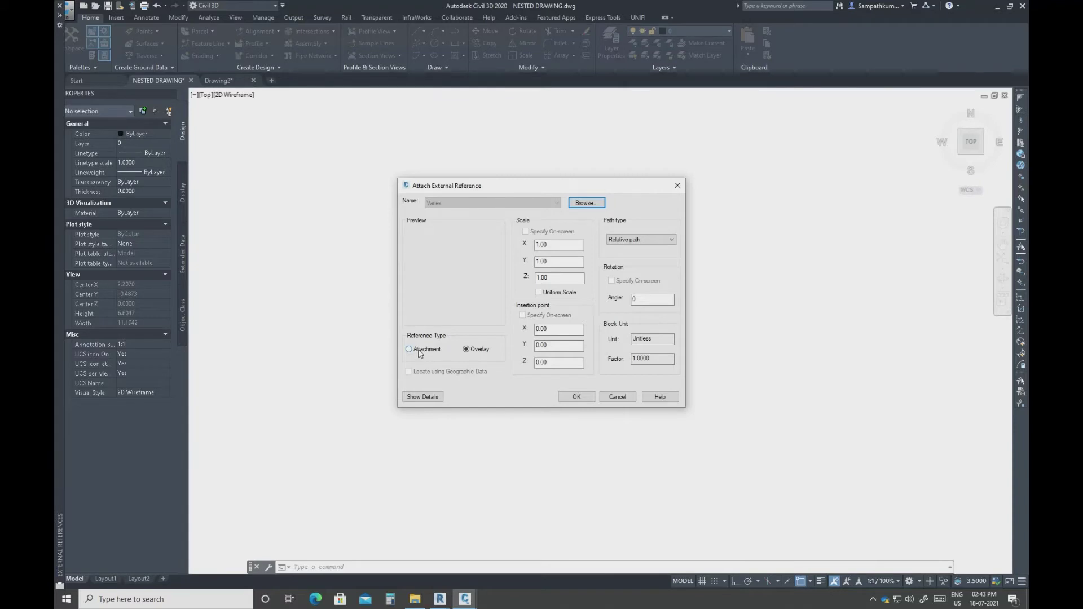
click(420, 351)
click(564, 398)
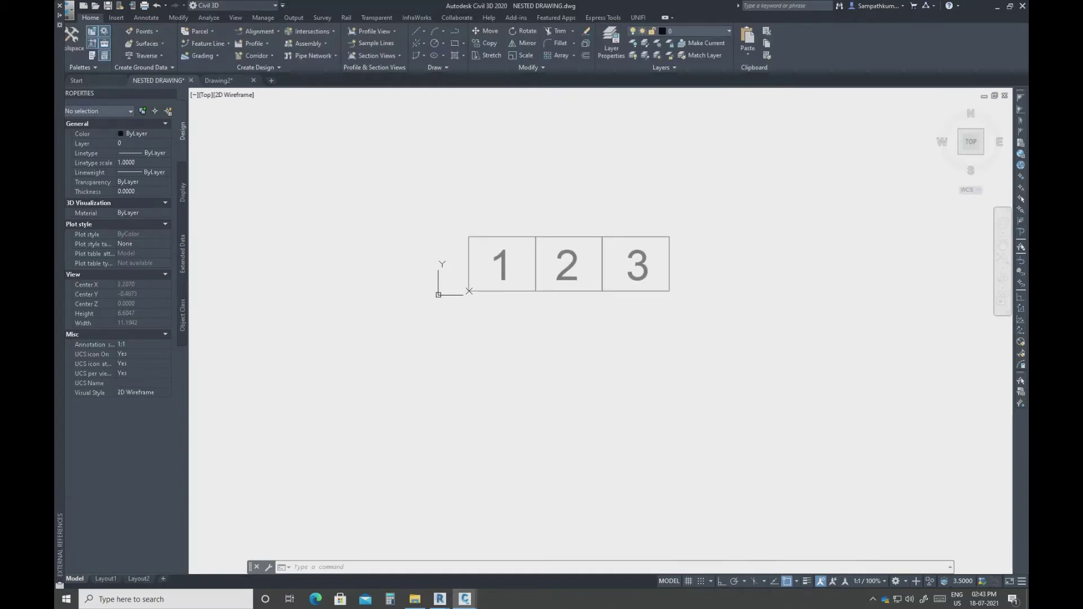
Save NESTED DRAWING.dwg past the version conflict notice and return to Drawing2.
middle_click(633, 309)
middle_click(633, 309)
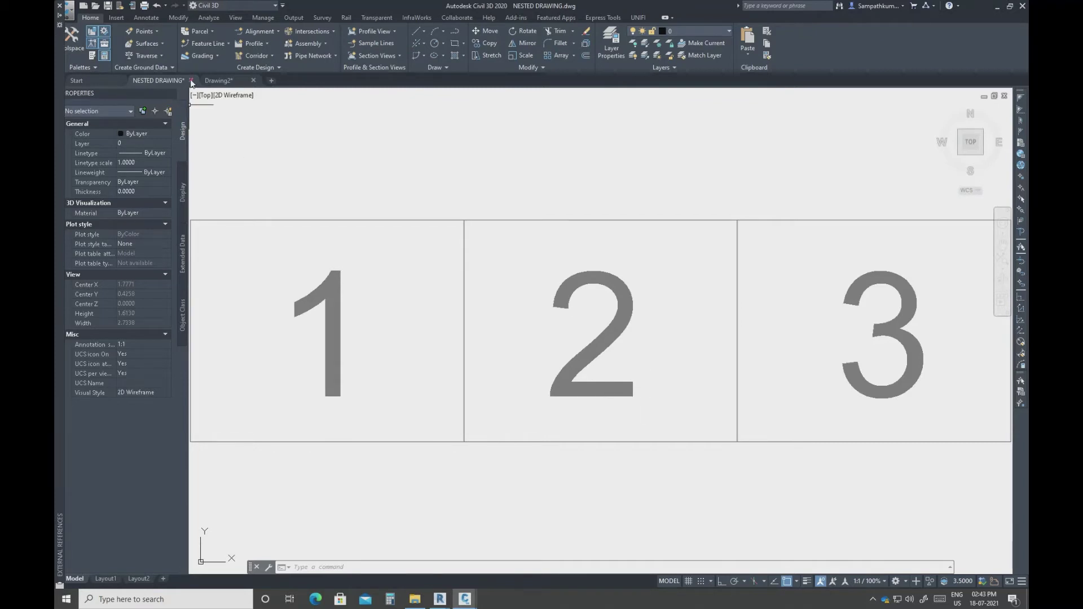
key(ctrl+s)
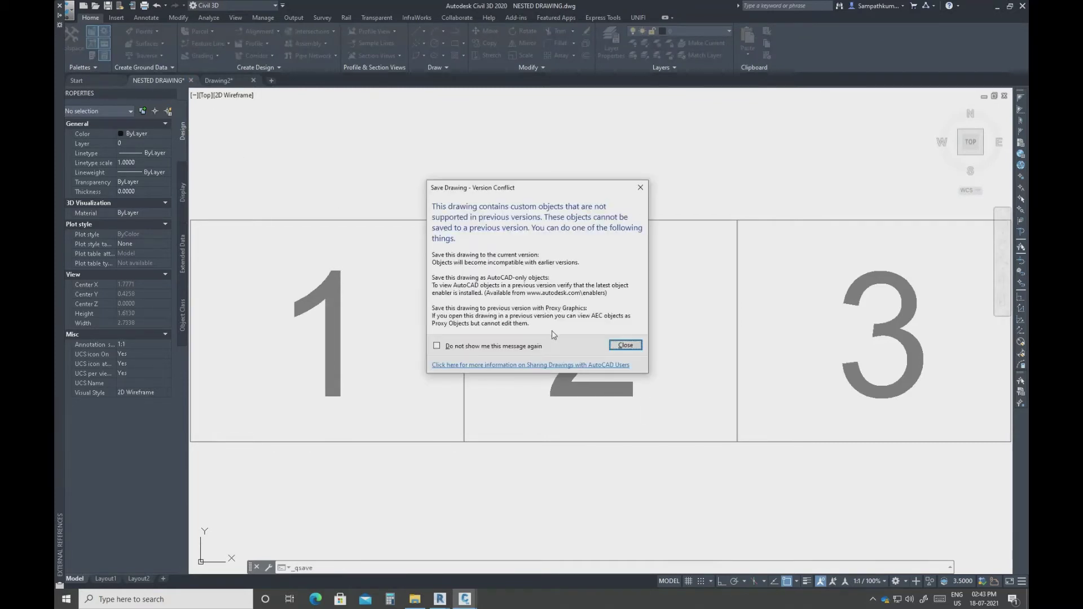
click(625, 345)
click(217, 81)
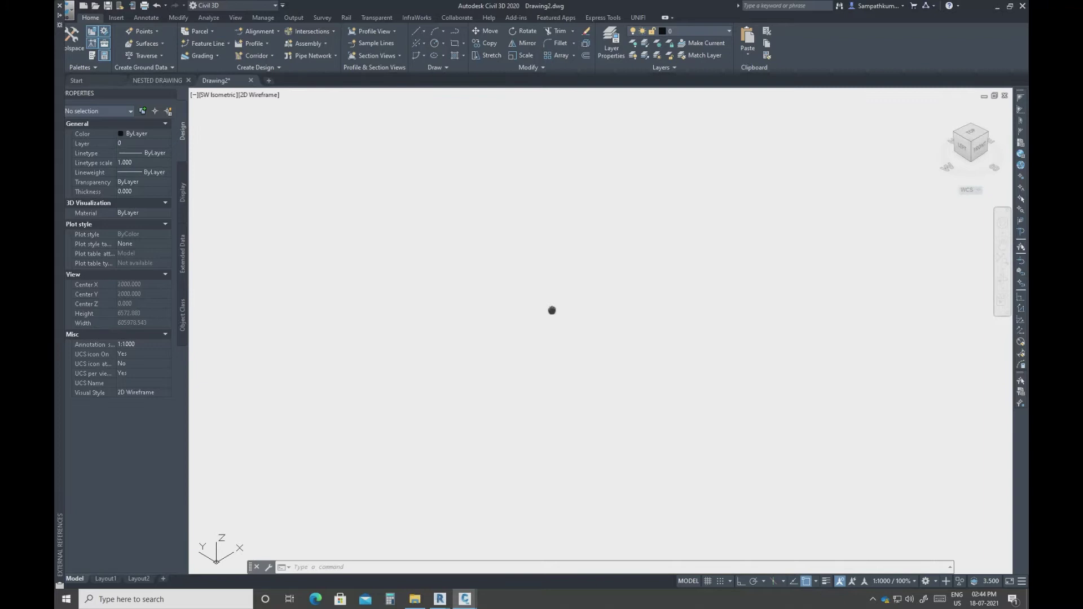
Attach NESTED DRAWING to Drawing2 as an Attachment, accepting the circular reference warning.
text(refedit)
key(Return)
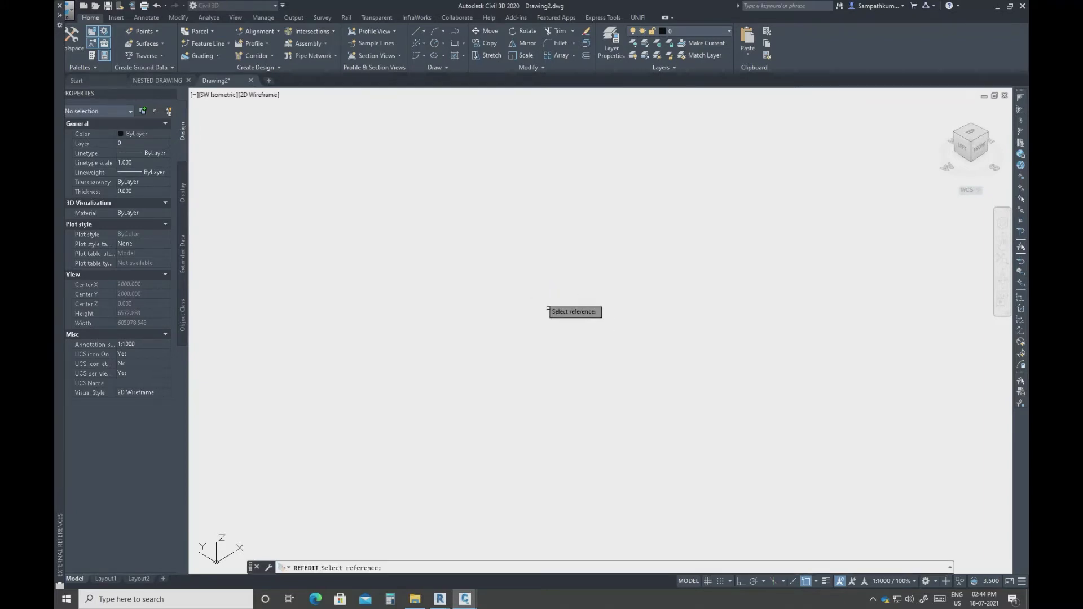
key(Escape)
text(xref)
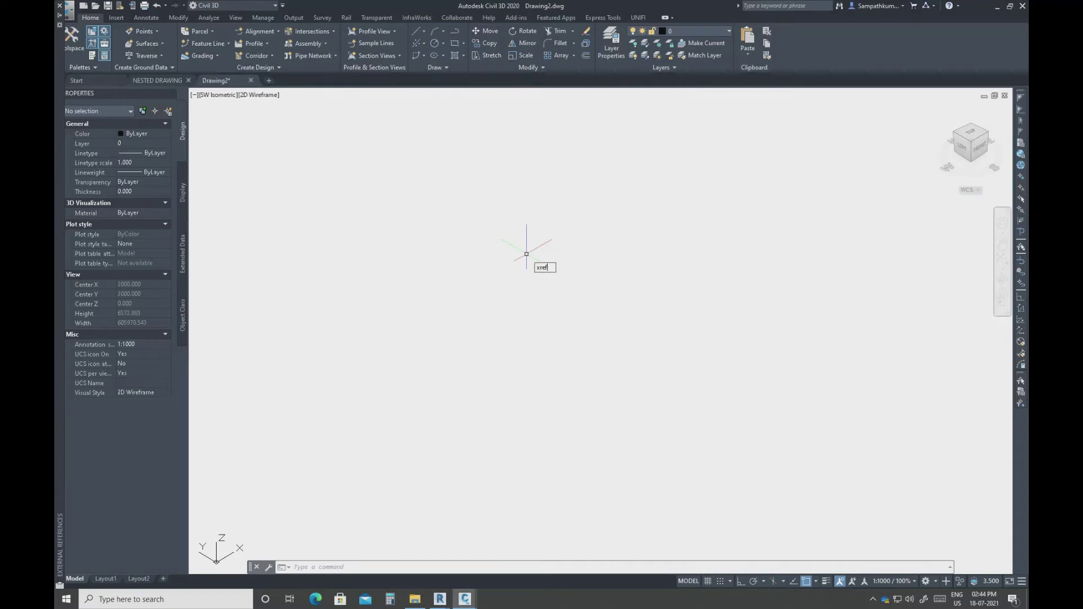
key(Return)
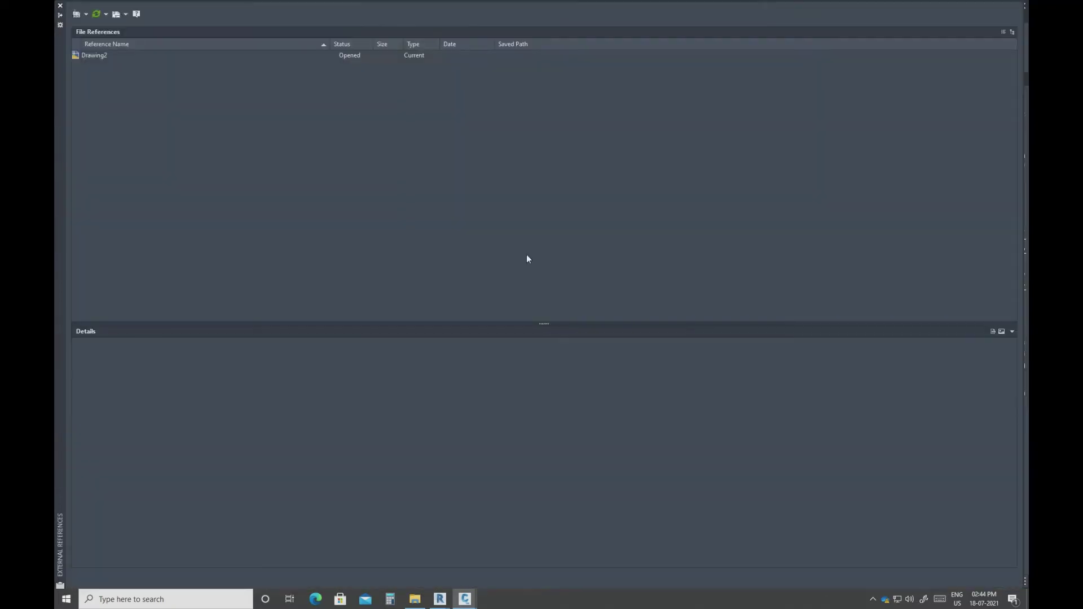
click(85, 14)
click(91, 37)
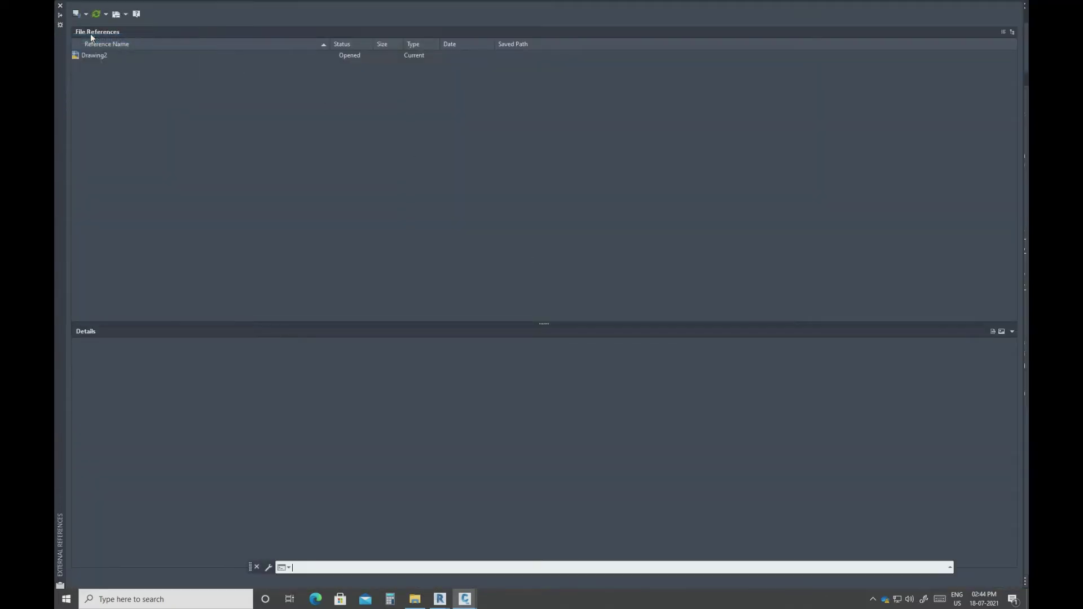
click(85, 13)
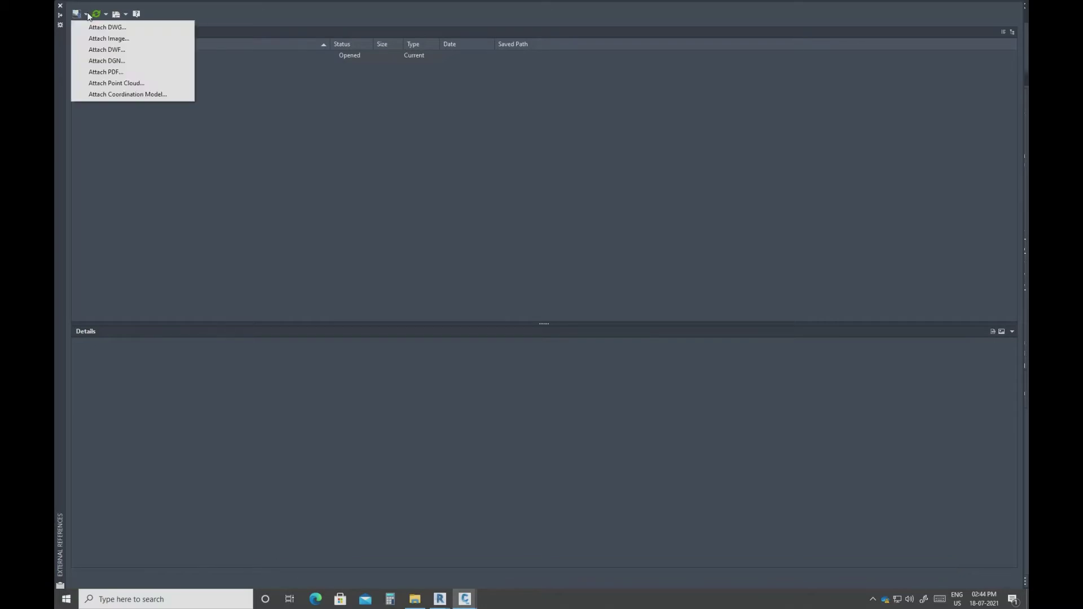
click(93, 27)
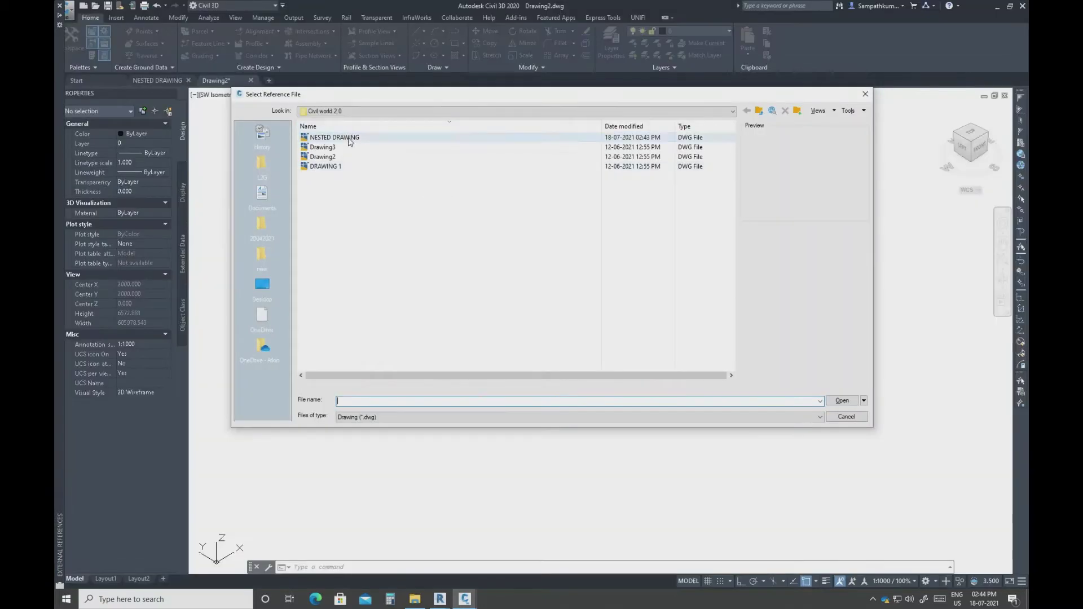
click(350, 141)
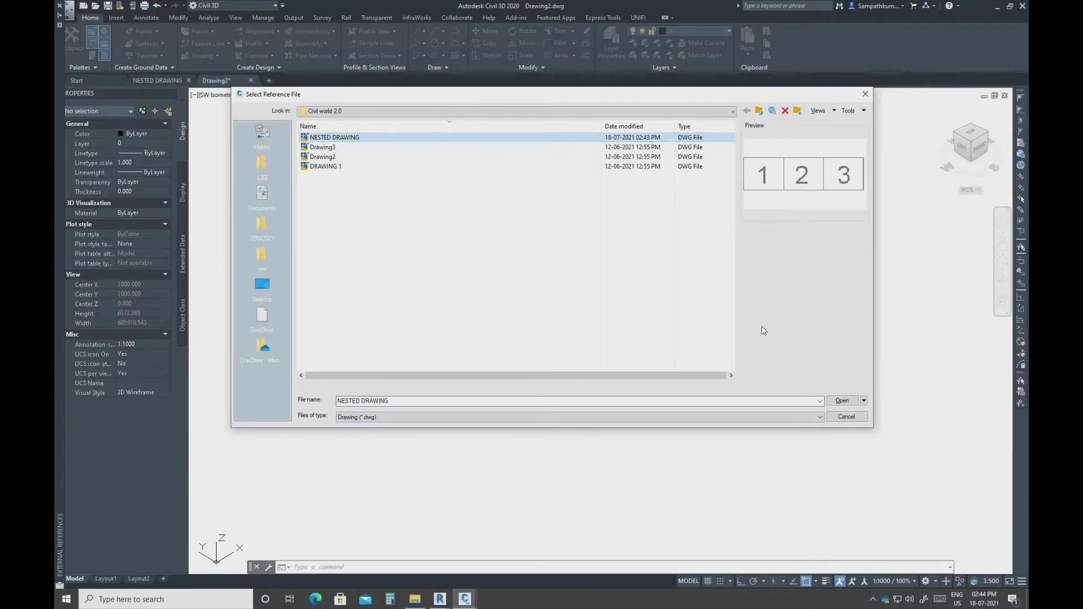
click(841, 401)
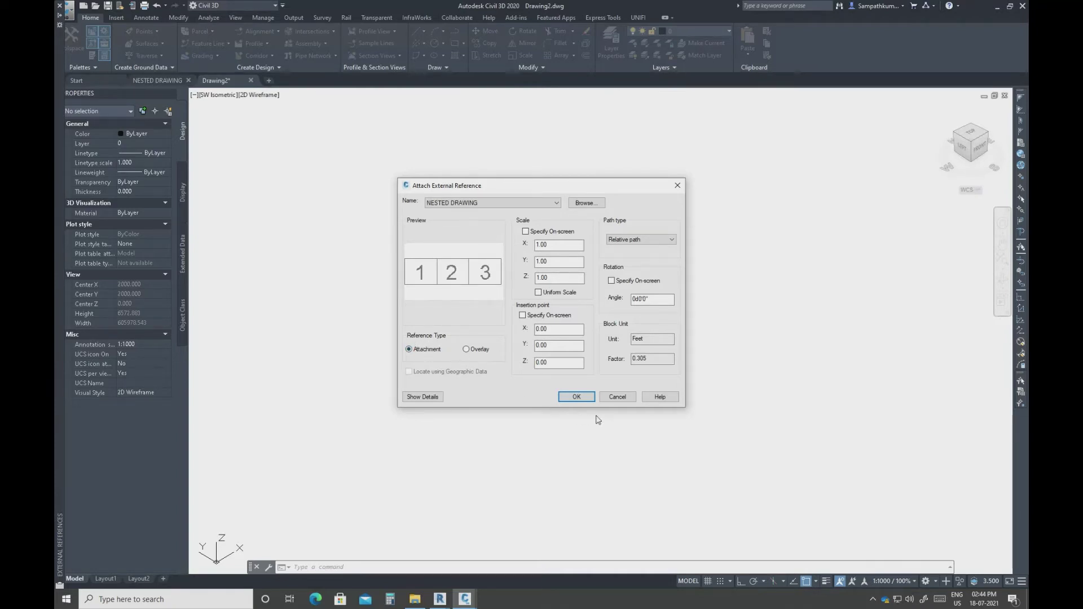
click(585, 398)
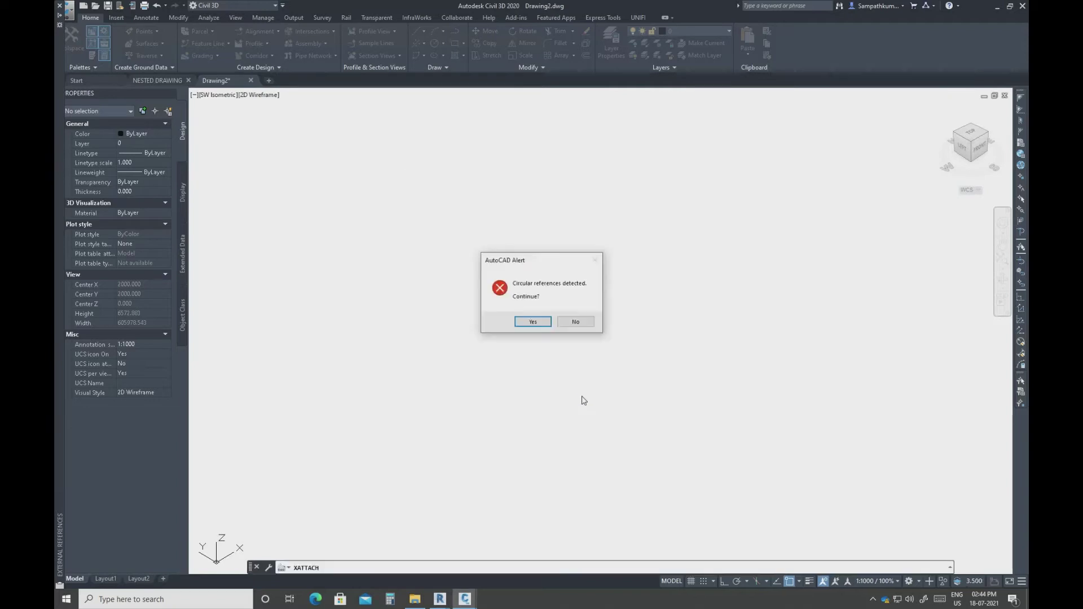
click(534, 322)
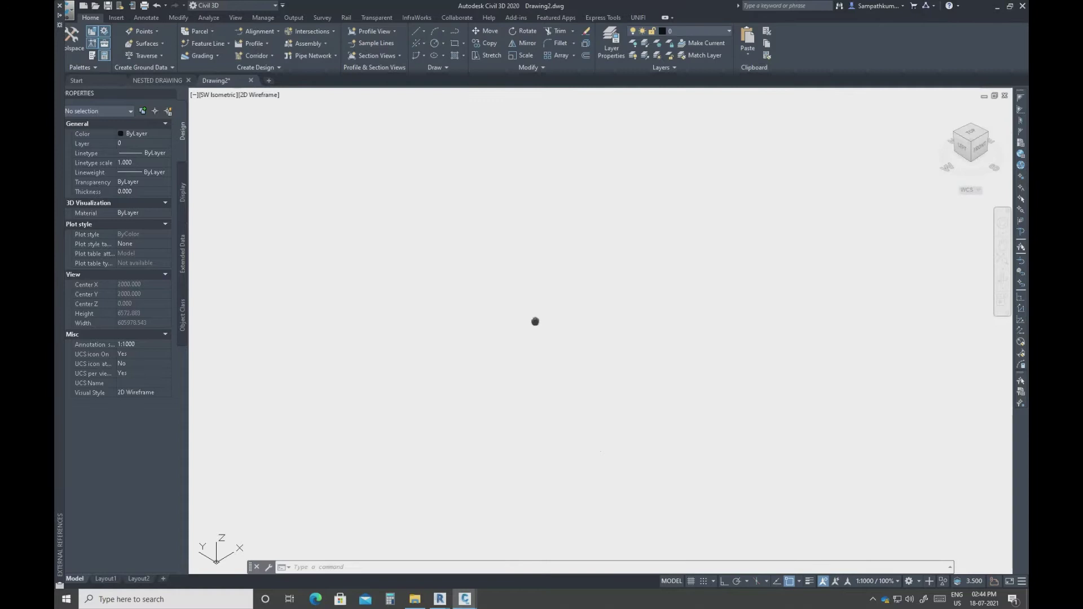
Cancel the stray selection and run PLAN to show boxes 1 and 3 in top view.
click(348, 208)
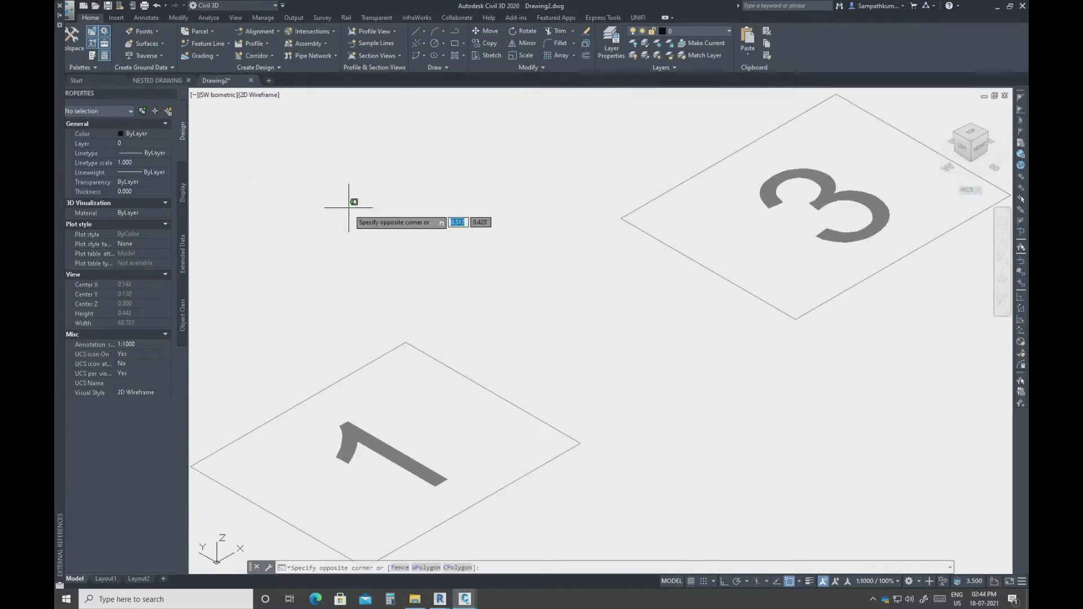
key(Return)
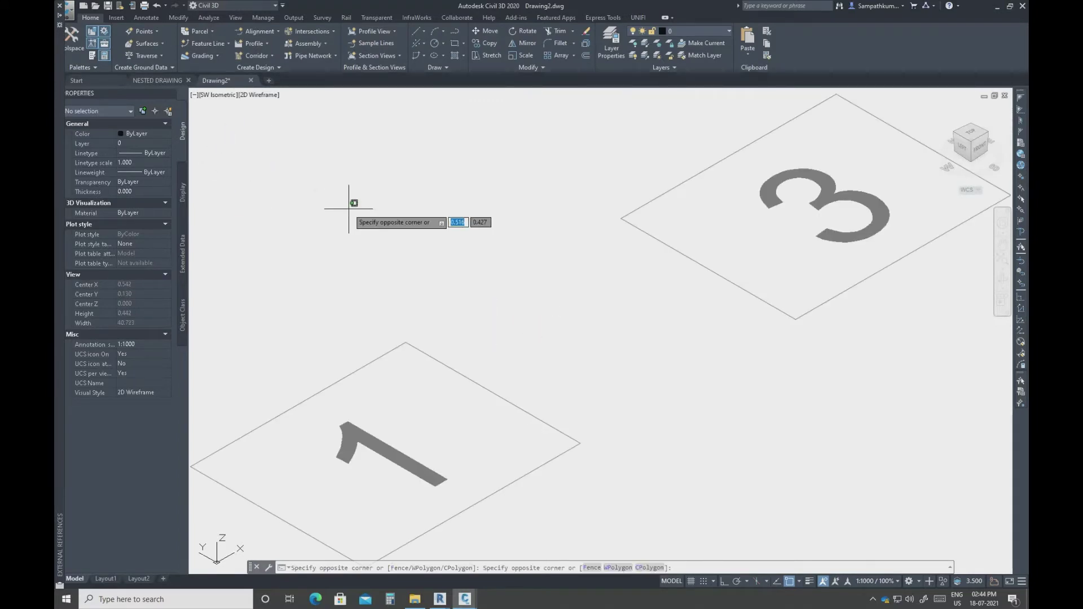
key(Return)
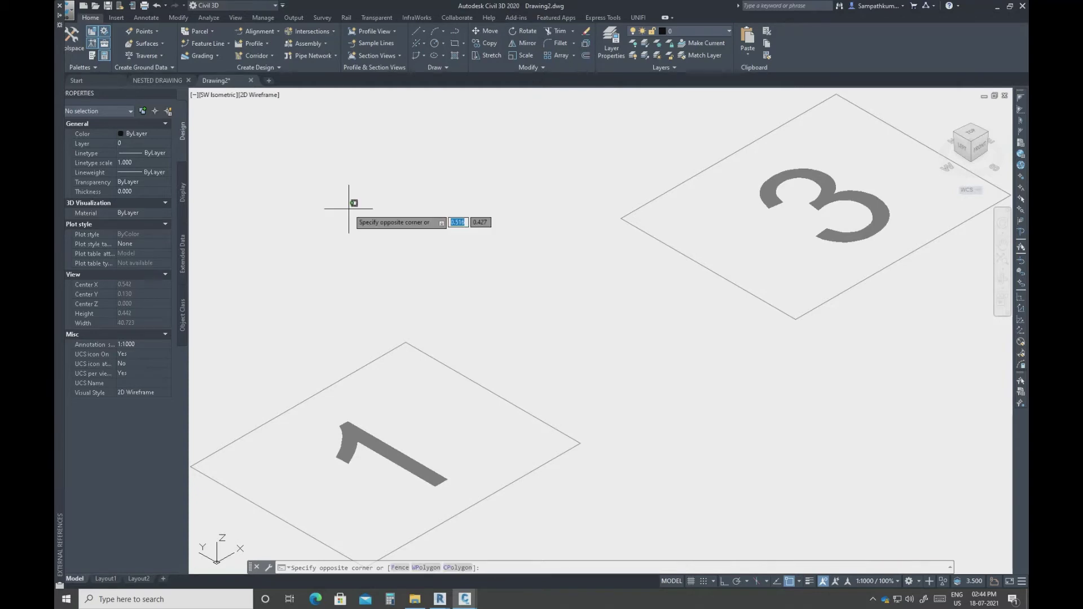
key(Escape)
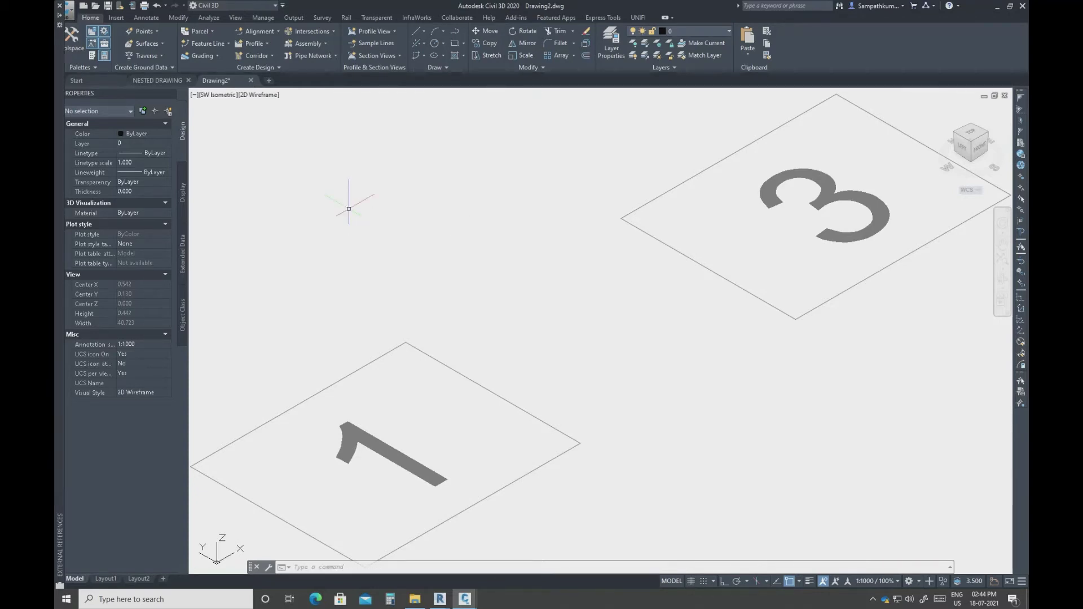
text(plan)
key(Return)
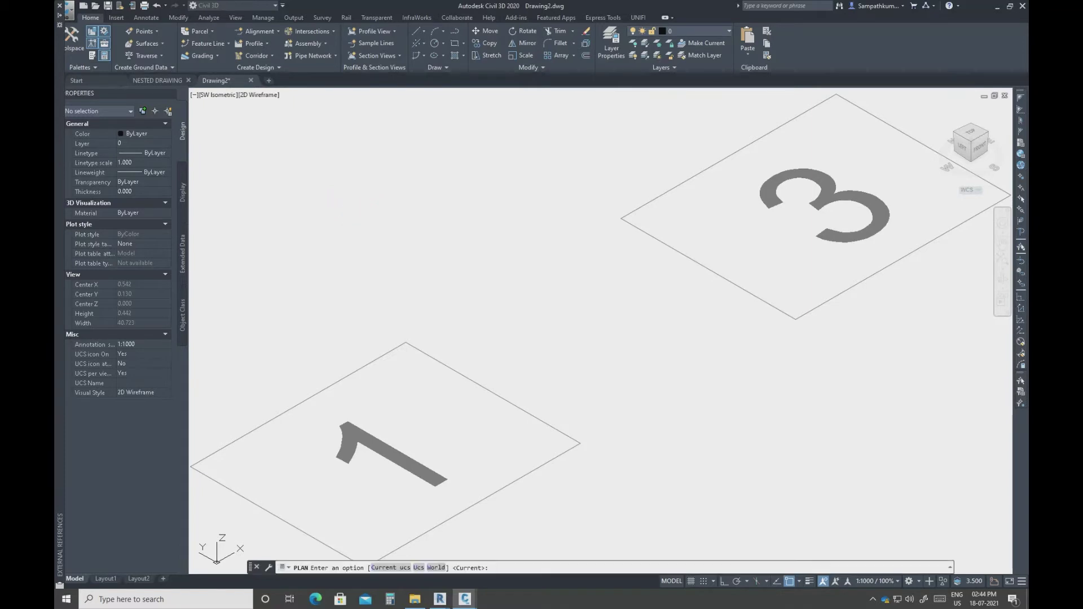
key(Return)
scroll(470, 238, down, 10)
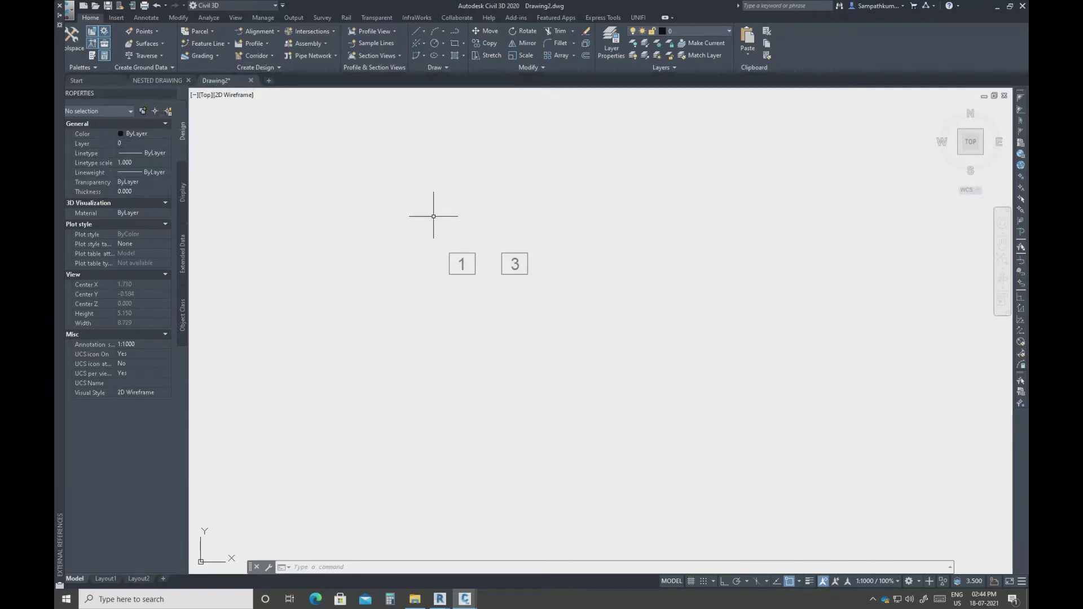
mouse_move(241, 87)
Close Drawing2 without saving its changes and start a new blank drawing.
click(251, 80)
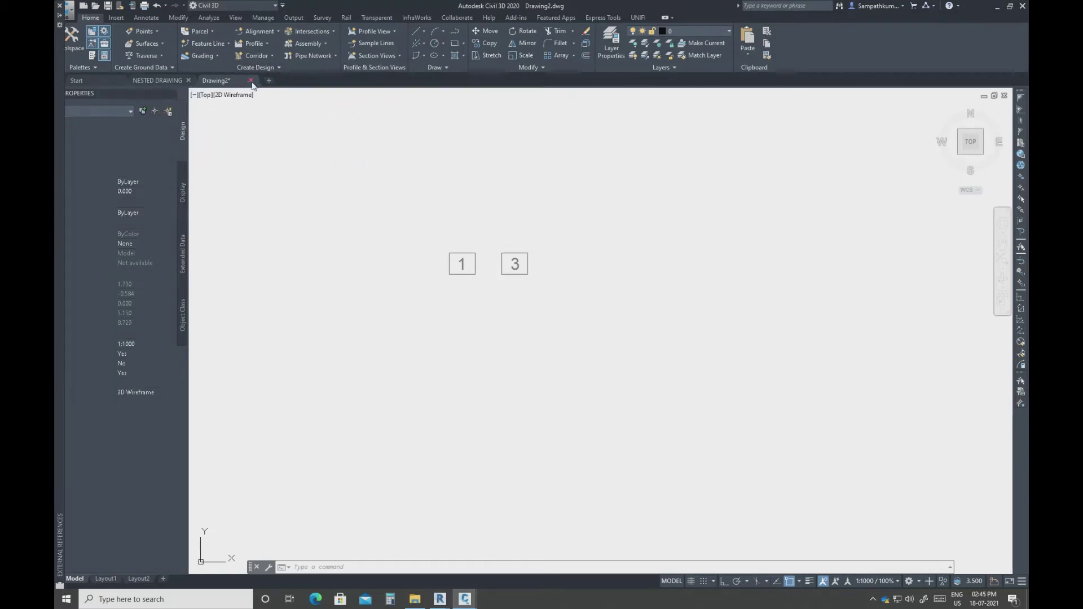
click(558, 323)
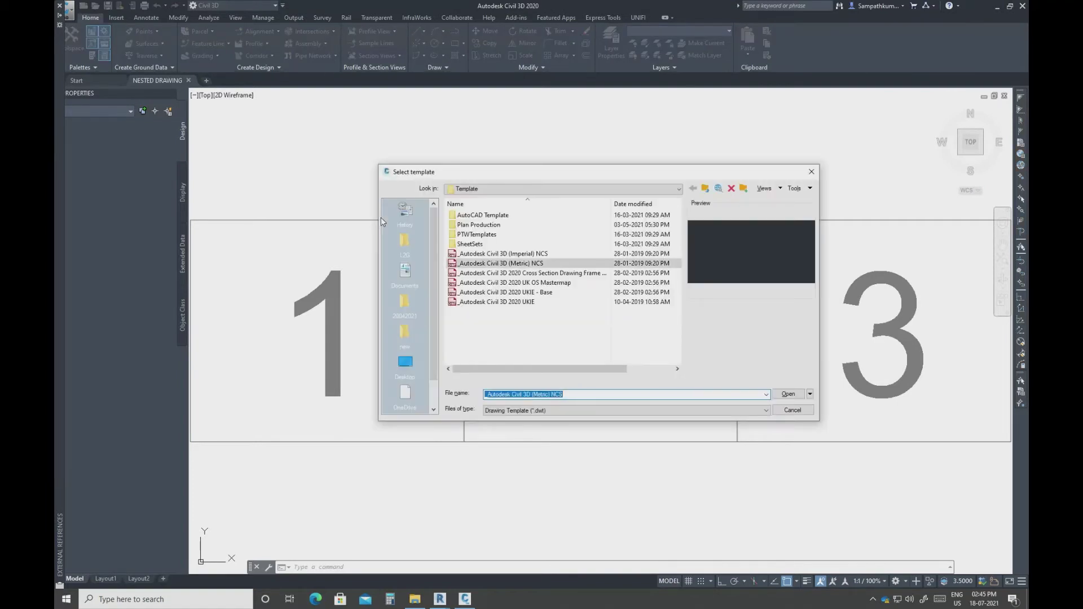
key(Return)
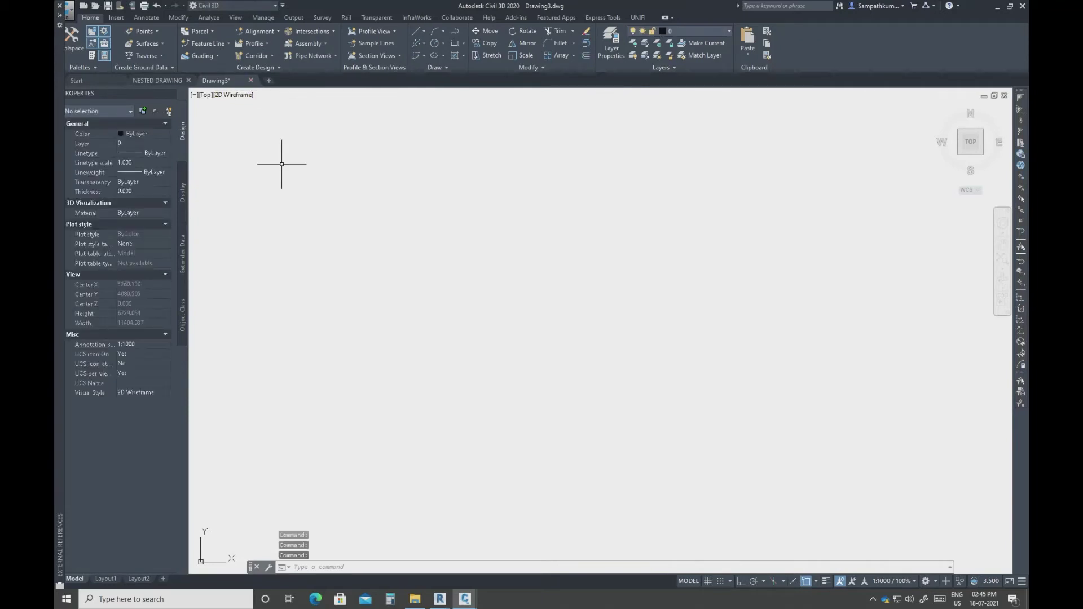
Close the Drawing3 tab and cancel the accidental PASTECLIP prompt.
click(252, 80)
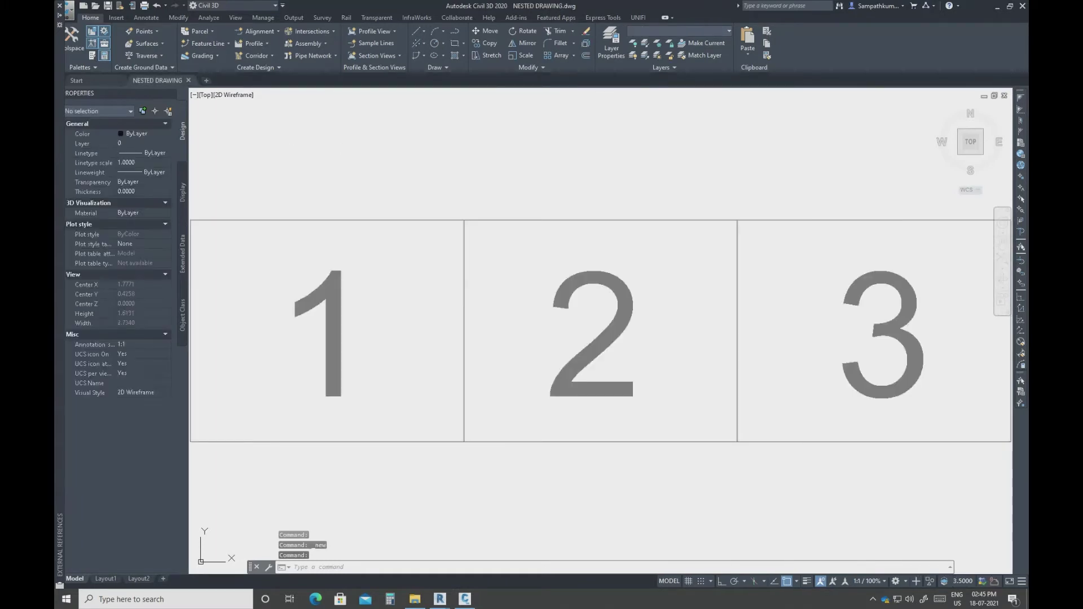
key(ctrl+v)
key(Return)
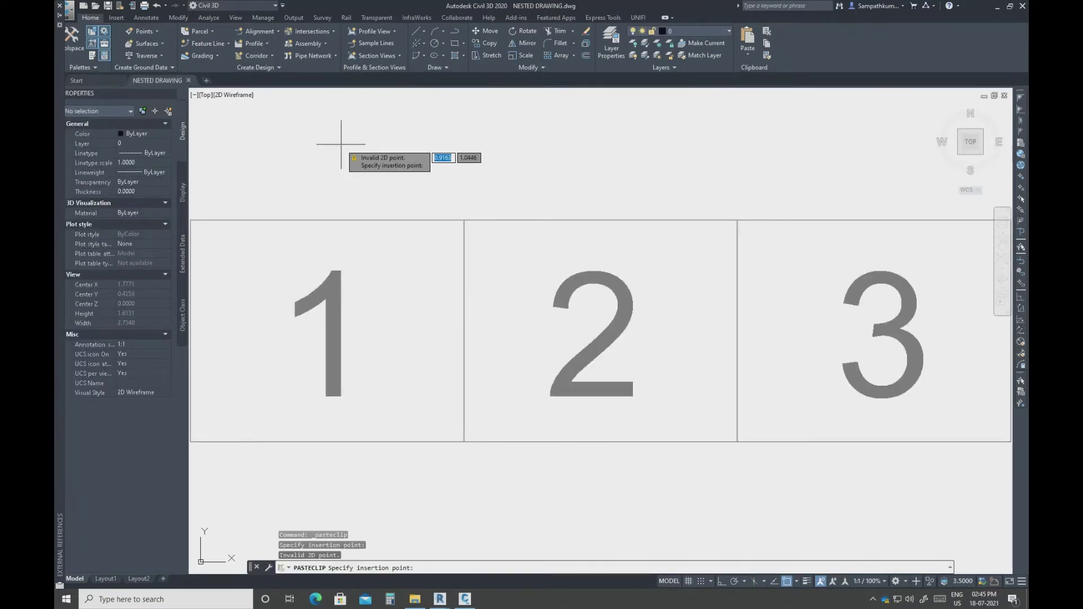
key(Escape)
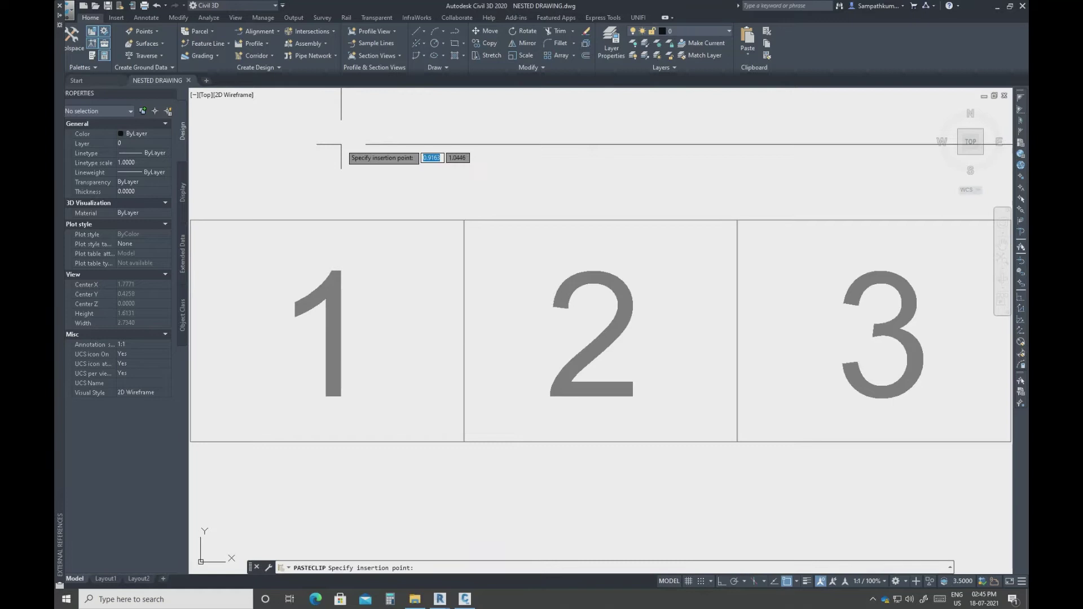
key(Escape)
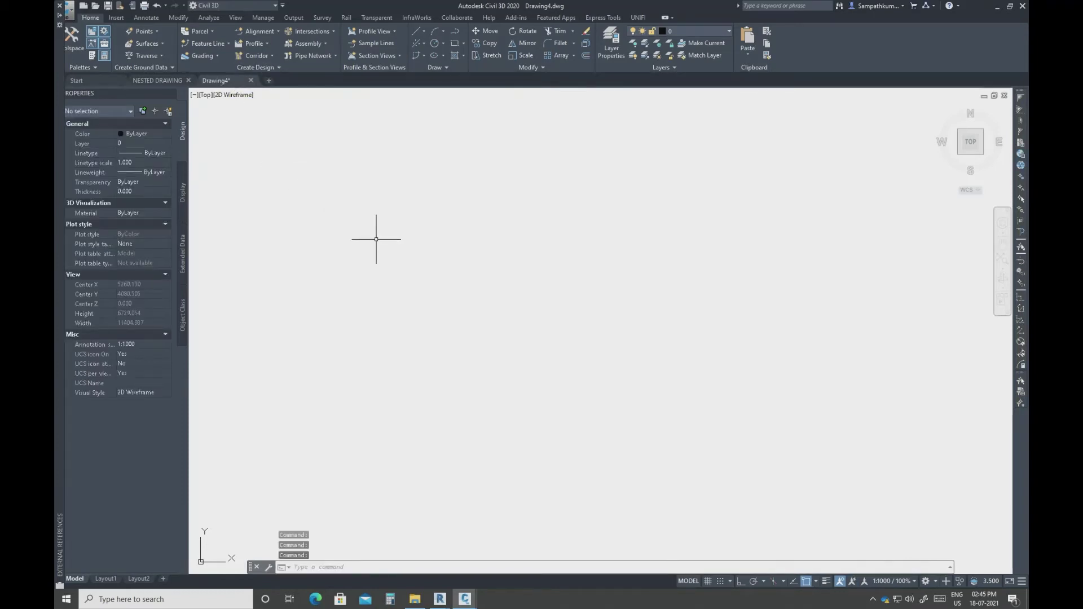
Attach NESTED DRAWING to Drawing4 as an Attachment and zoom extents to show boxes 1, 2, 3.
text(xre)
key(Return)
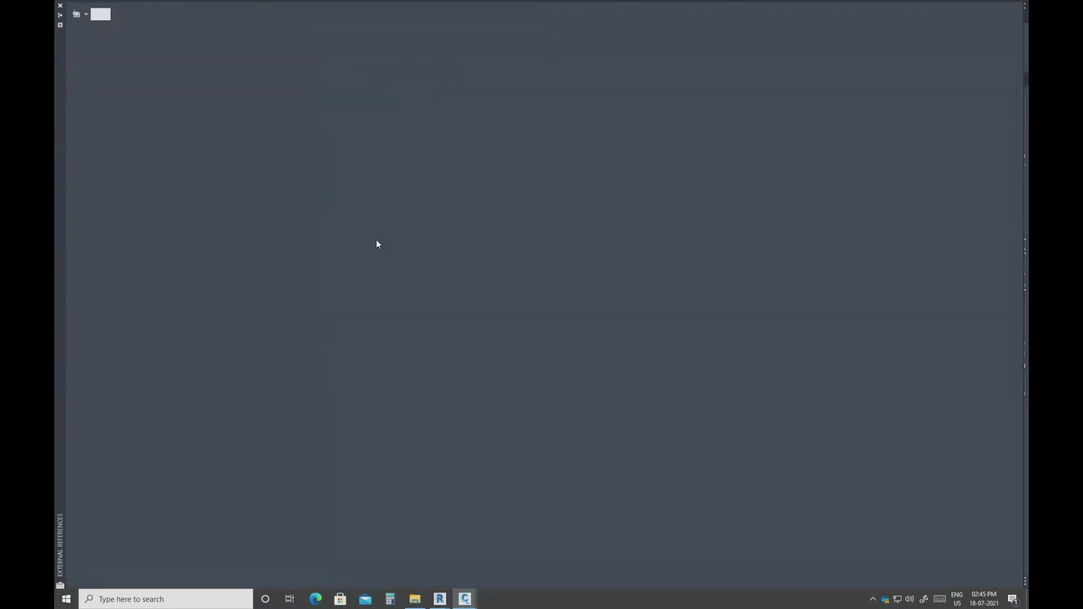
right_click(341, 151)
click(333, 162)
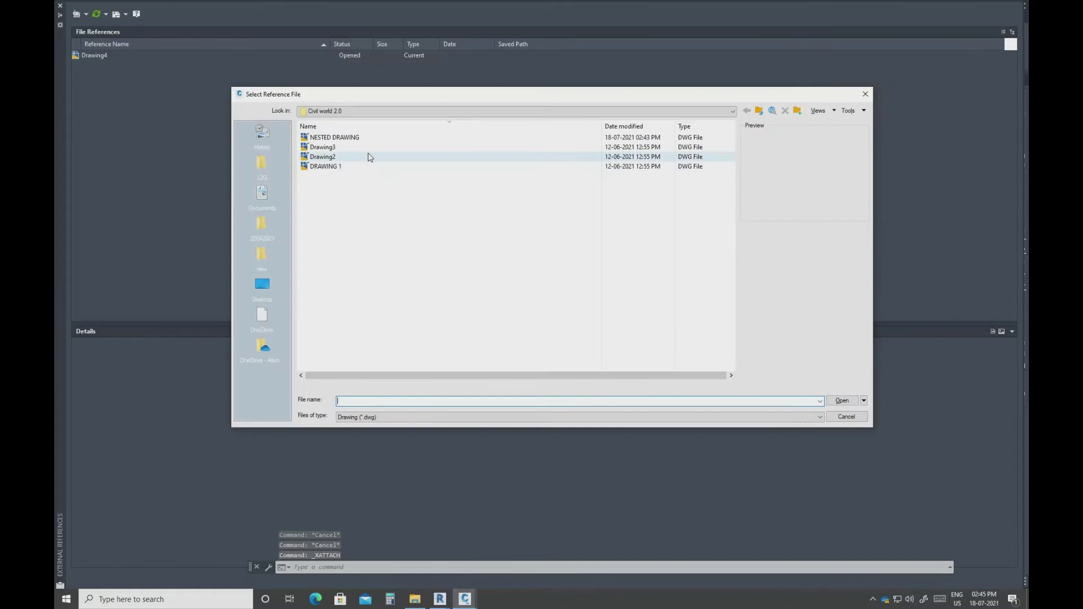
click(360, 139)
click(838, 400)
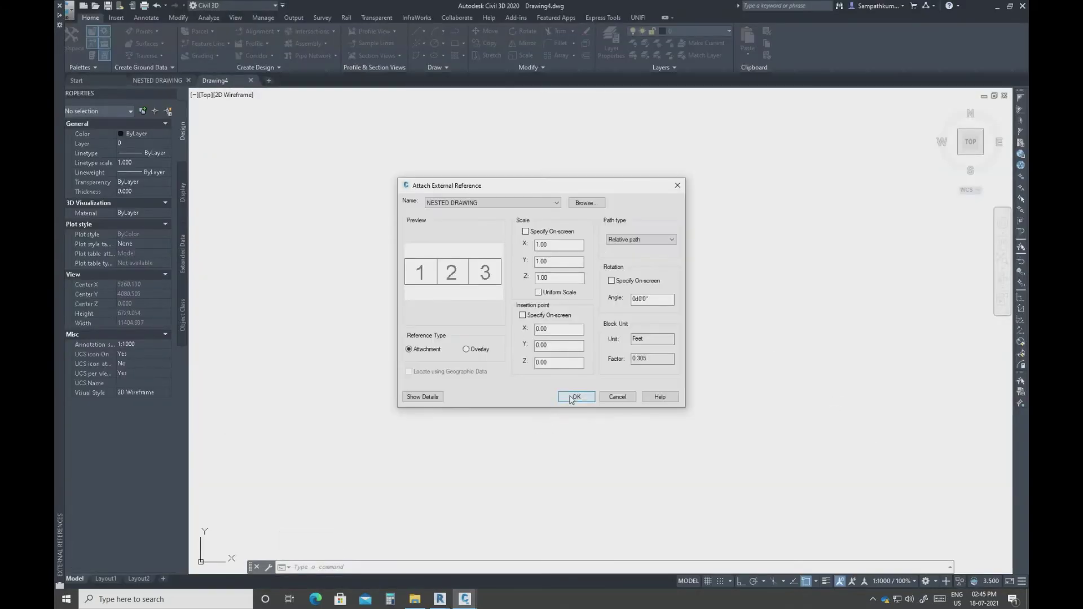
click(571, 397)
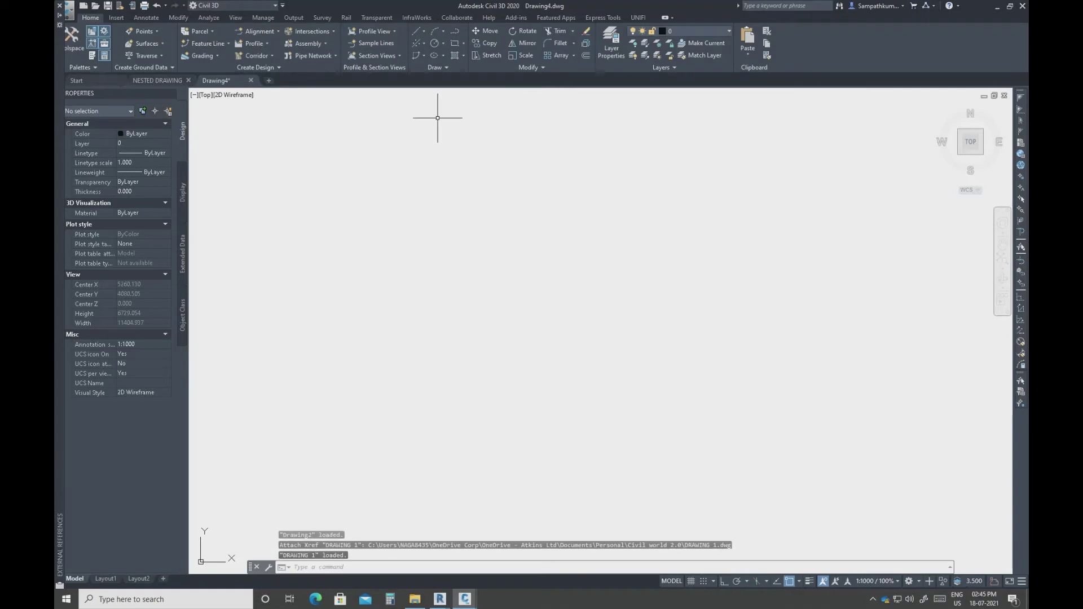
middle_click(437, 118)
middle_click(437, 118)
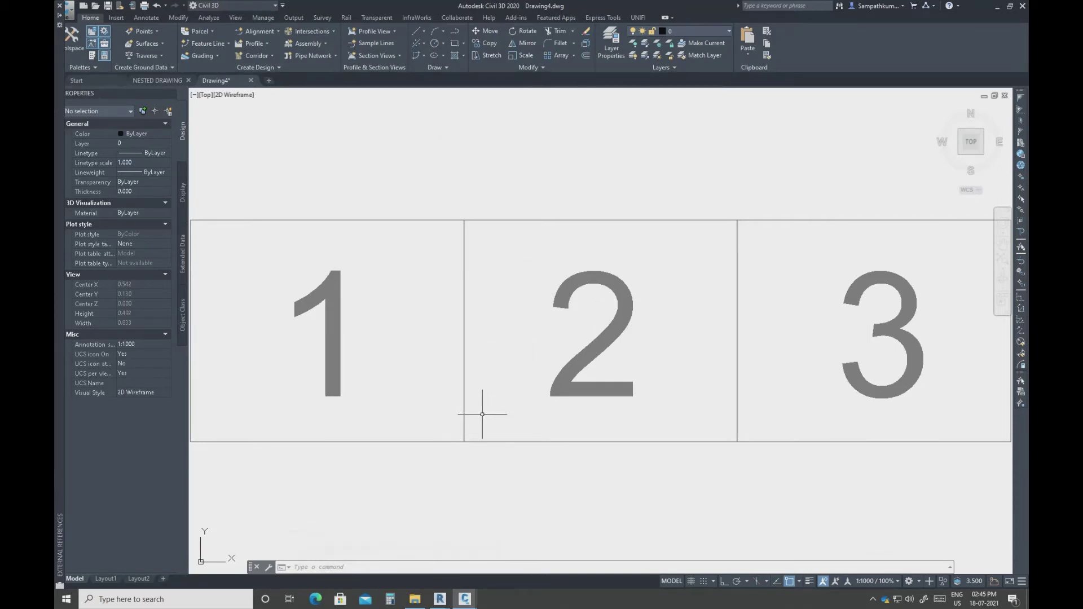
text(xre)
key(Return)
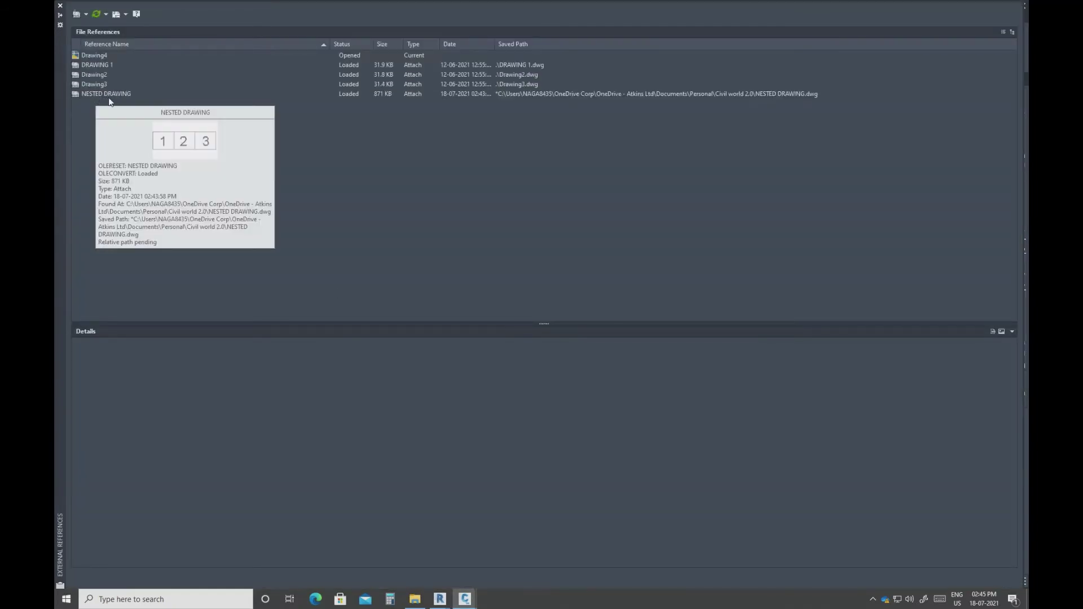
click(110, 96)
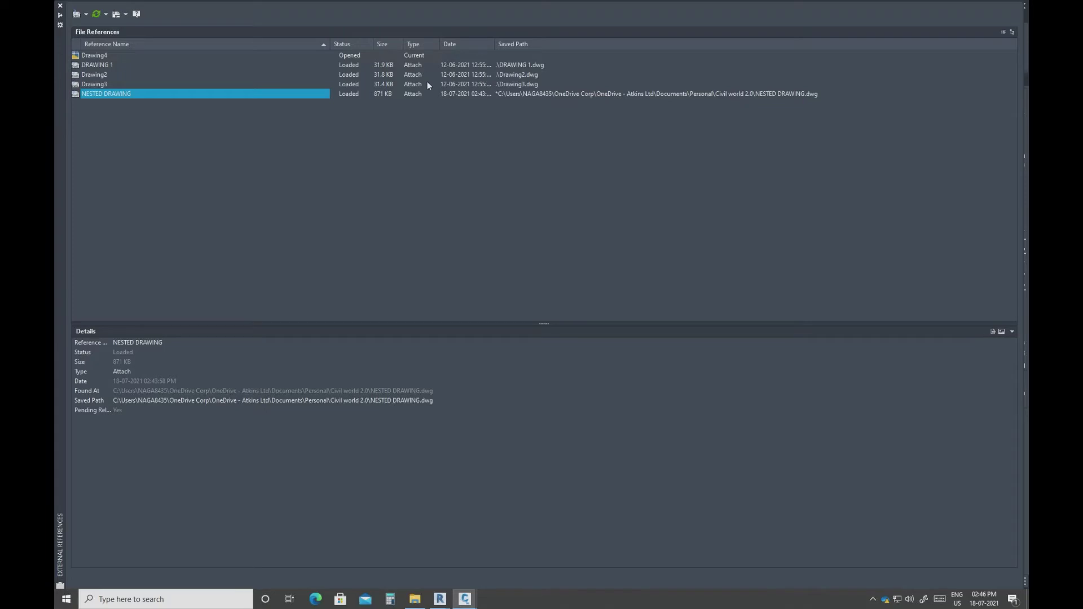
mouse_move(414, 93)
click(60, 6)
scroll(438, 279, down, 2)
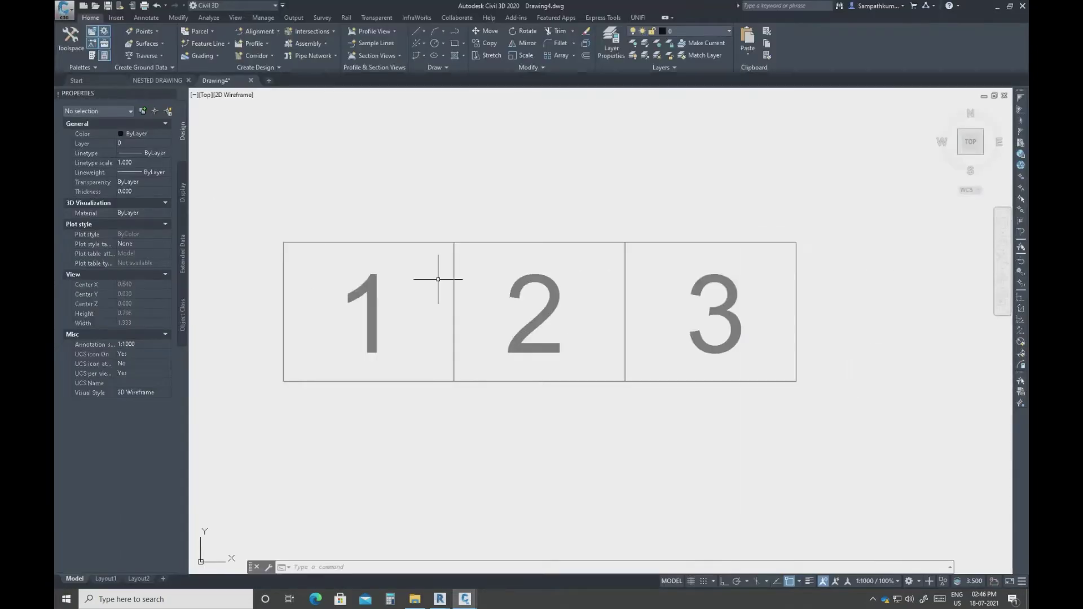
mouse_move(438, 601)
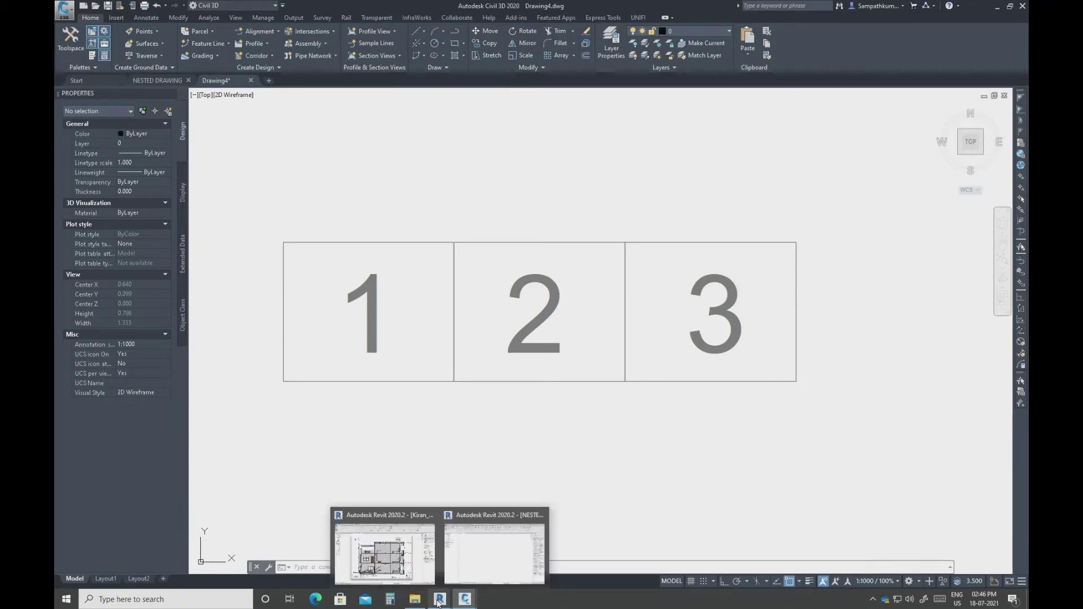
In the NESTED Revit project, link FILE 1 from the Civil world 2.0 folder.
click(473, 564)
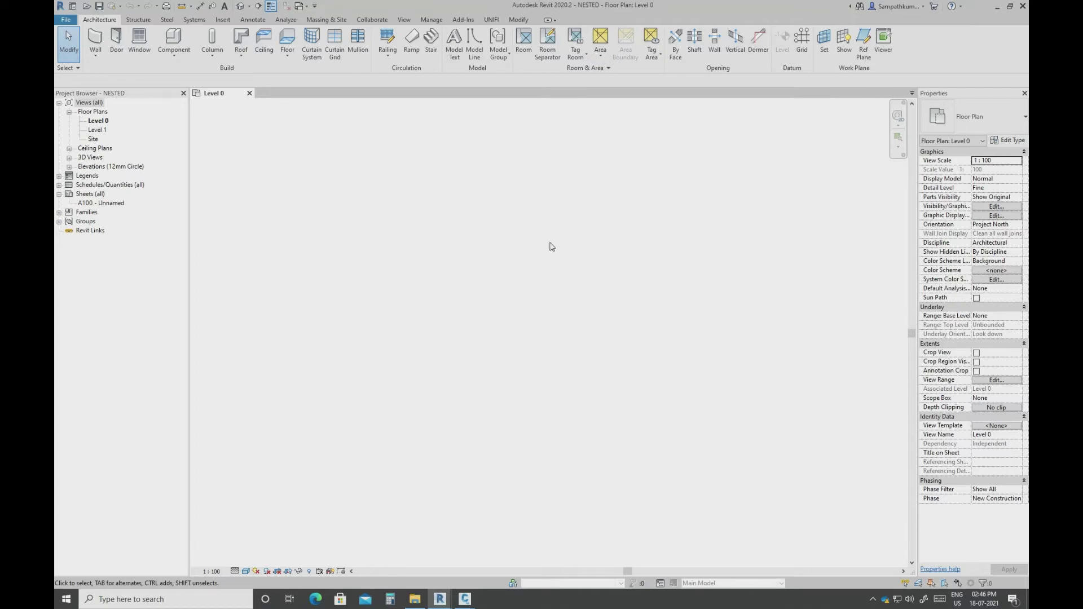
click(223, 20)
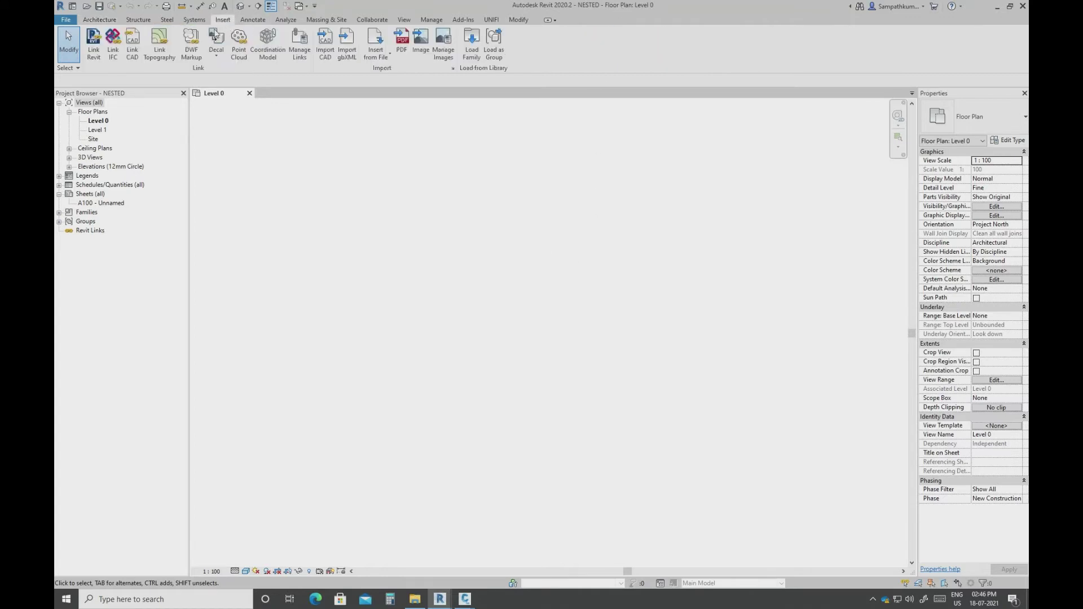
click(93, 45)
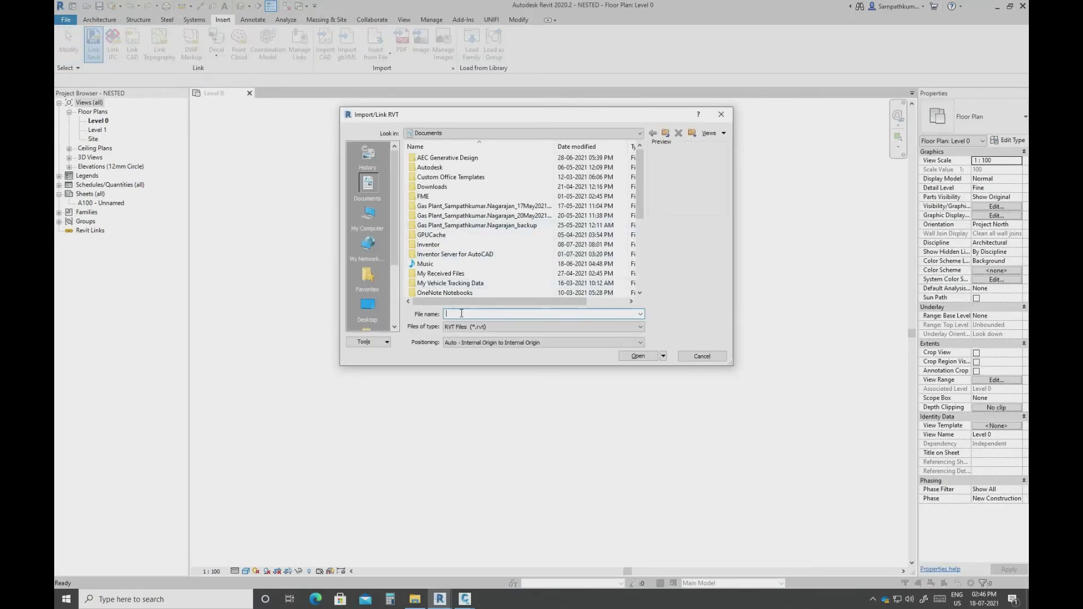
key(ctrl+v)
key(Return)
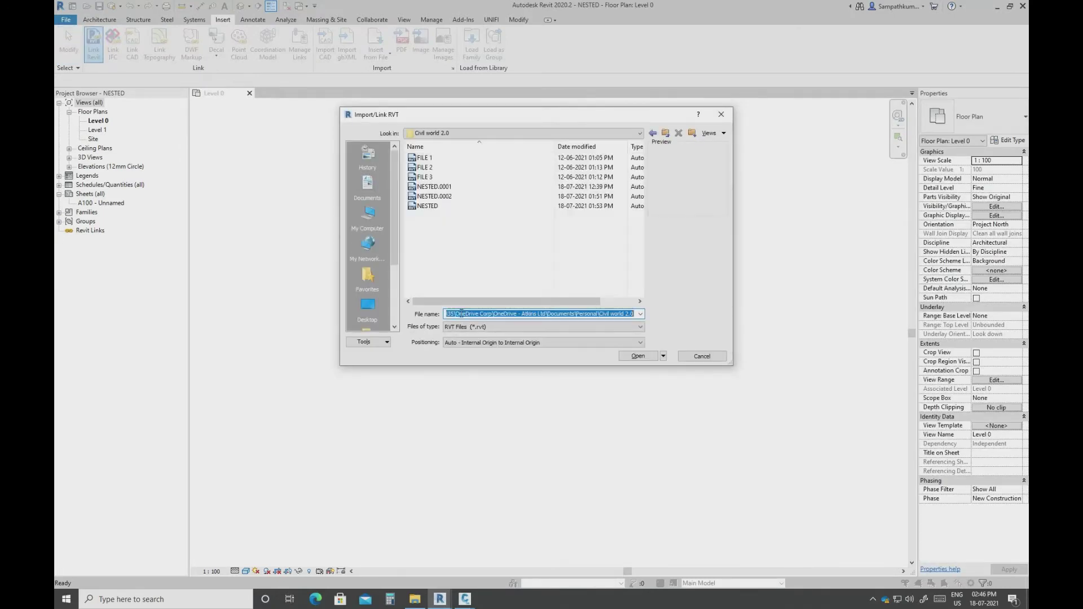
click(432, 177)
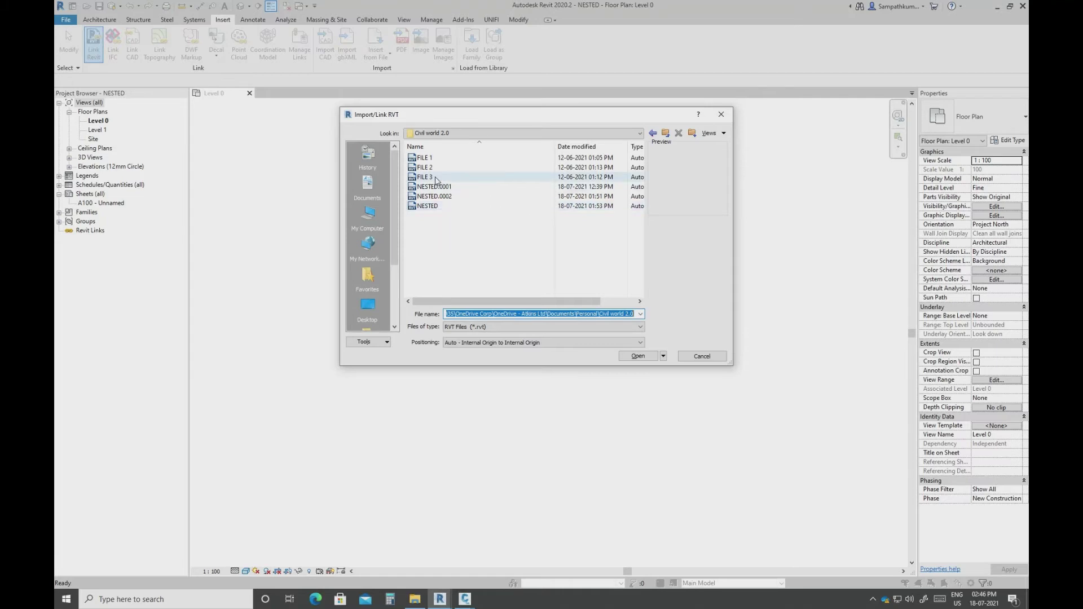
click(429, 159)
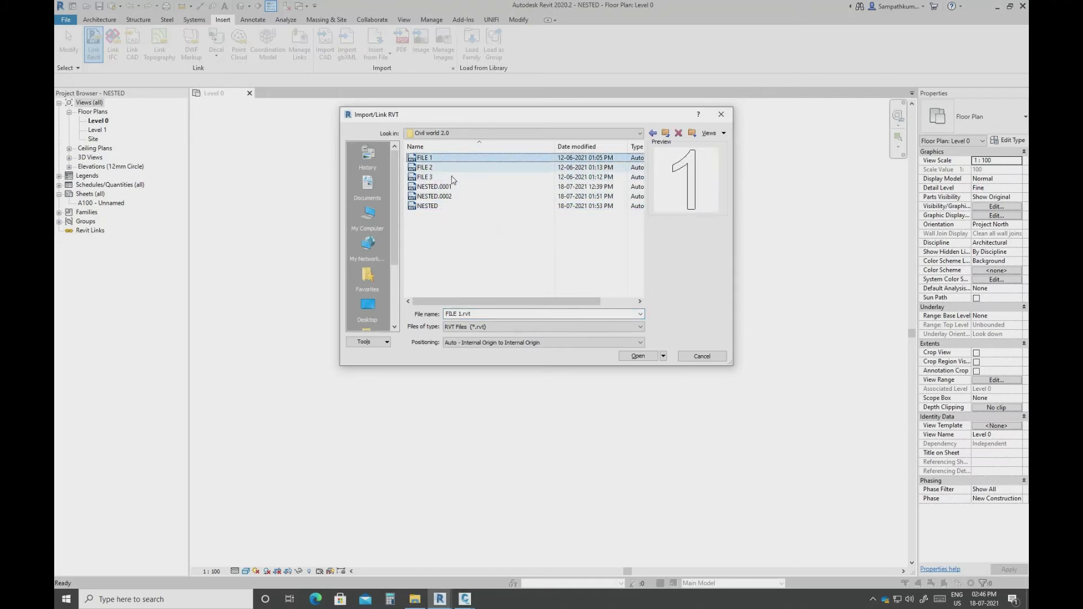
click(451, 178)
click(454, 159)
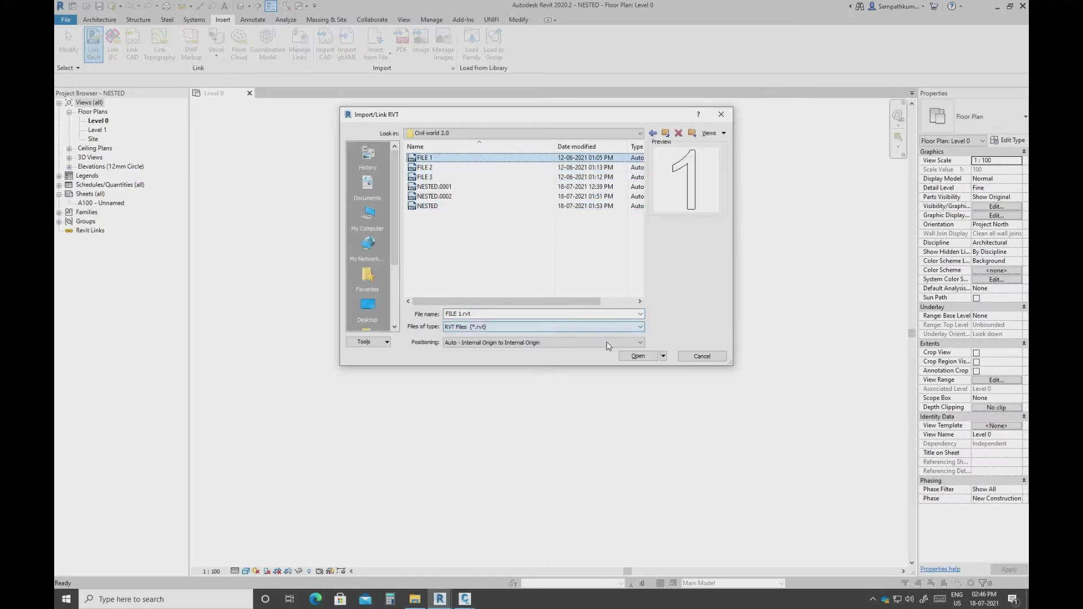
click(634, 355)
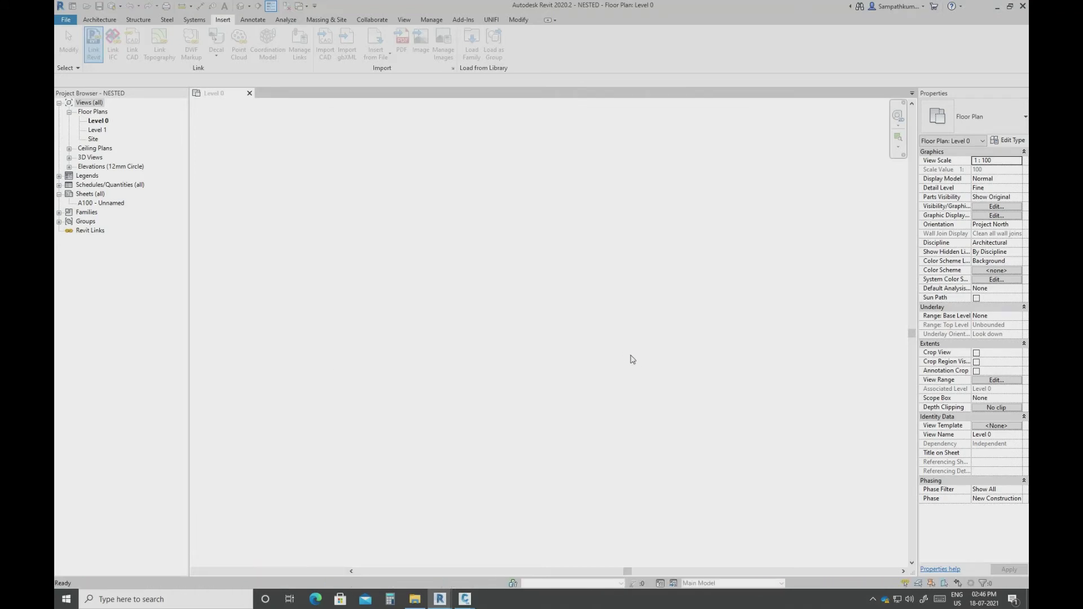
Link FILE 2 and FILE 3 into the project as well.
scroll(628, 357, down, 2)
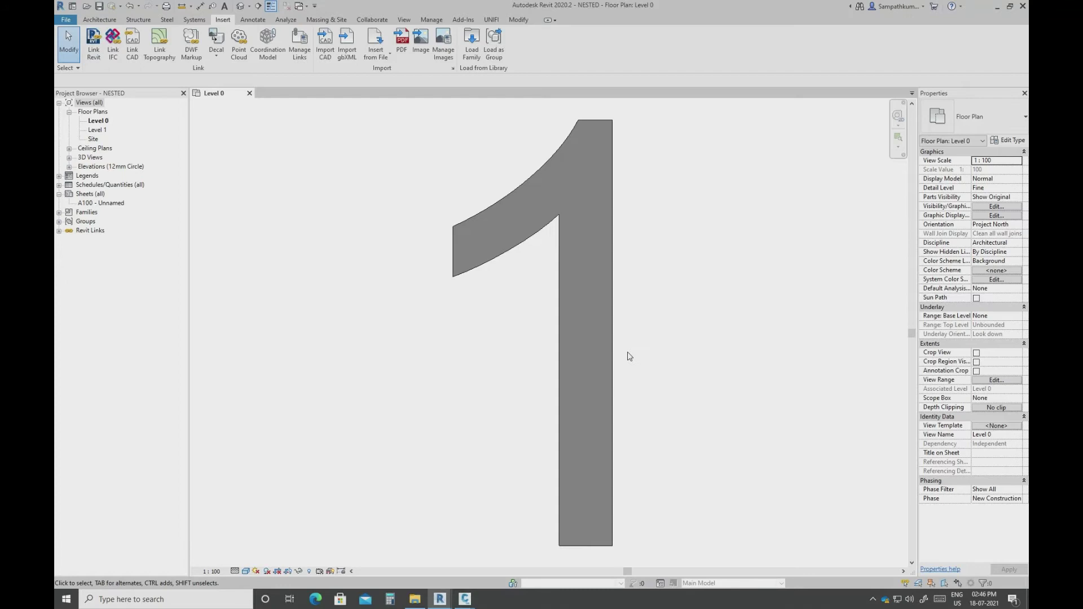
scroll(535, 353, down, 4)
scroll(536, 353, down, 2)
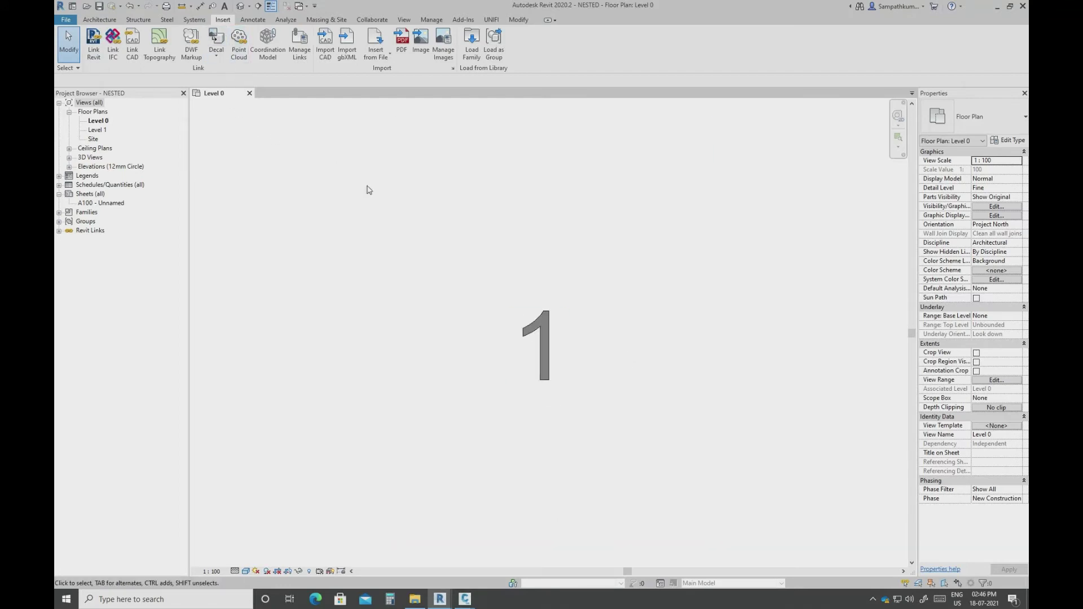
click(93, 44)
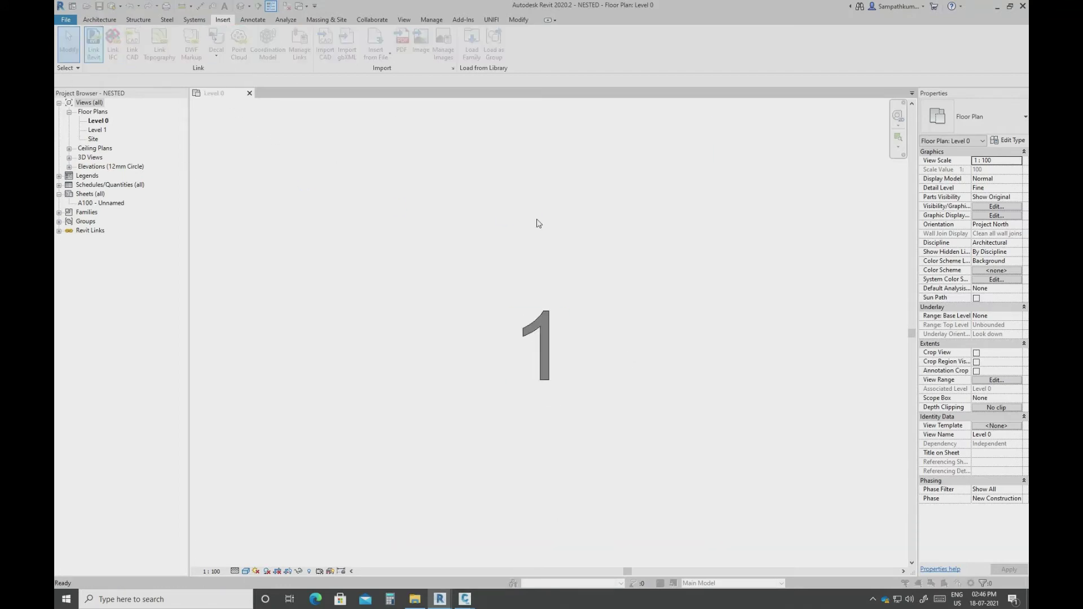
click(446, 168)
click(638, 356)
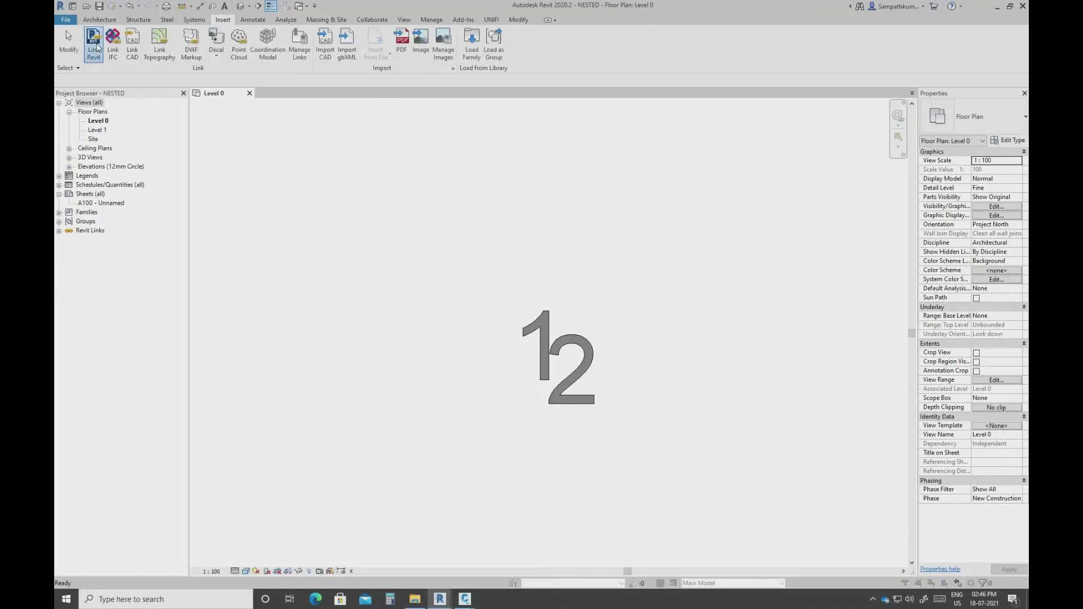
click(92, 56)
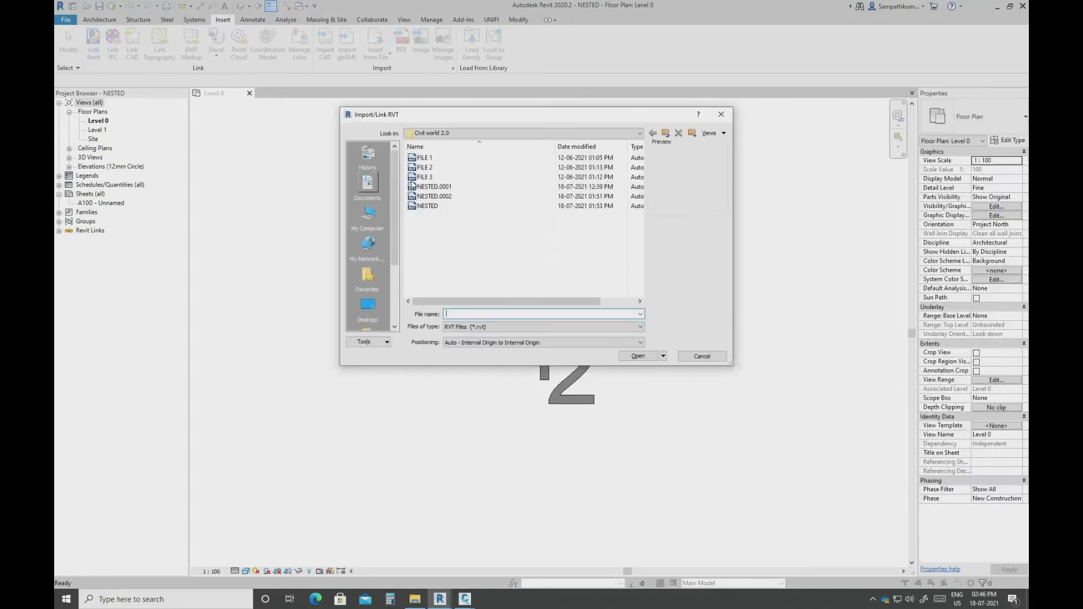
double_click(423, 177)
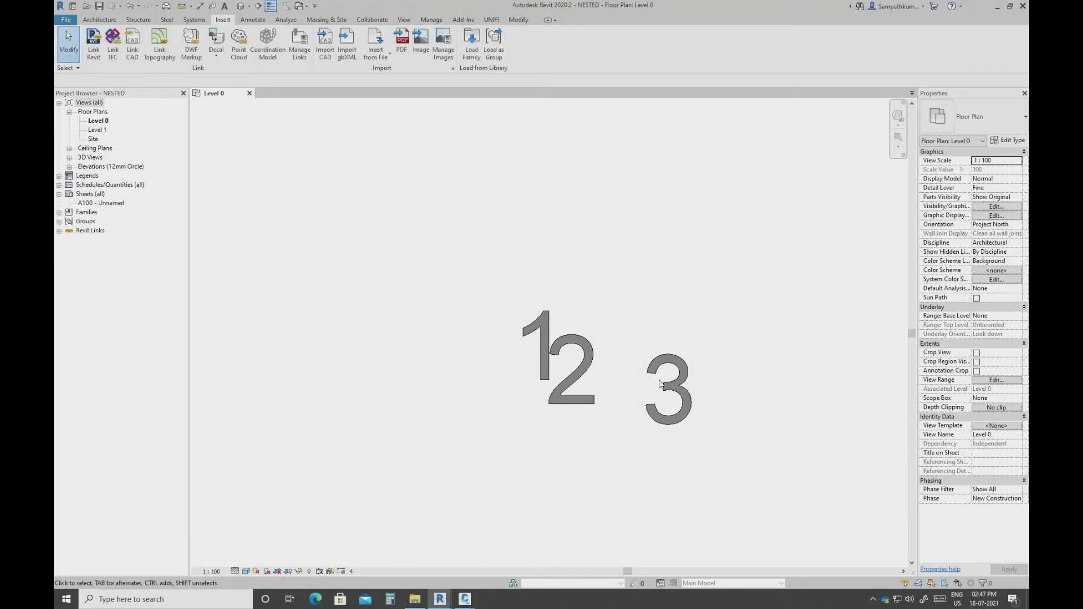
Nudge the linked 2 model up and right with the arrow keys to sit beside the 1.
scroll(645, 384, up, 5)
scroll(451, 347, down, 5)
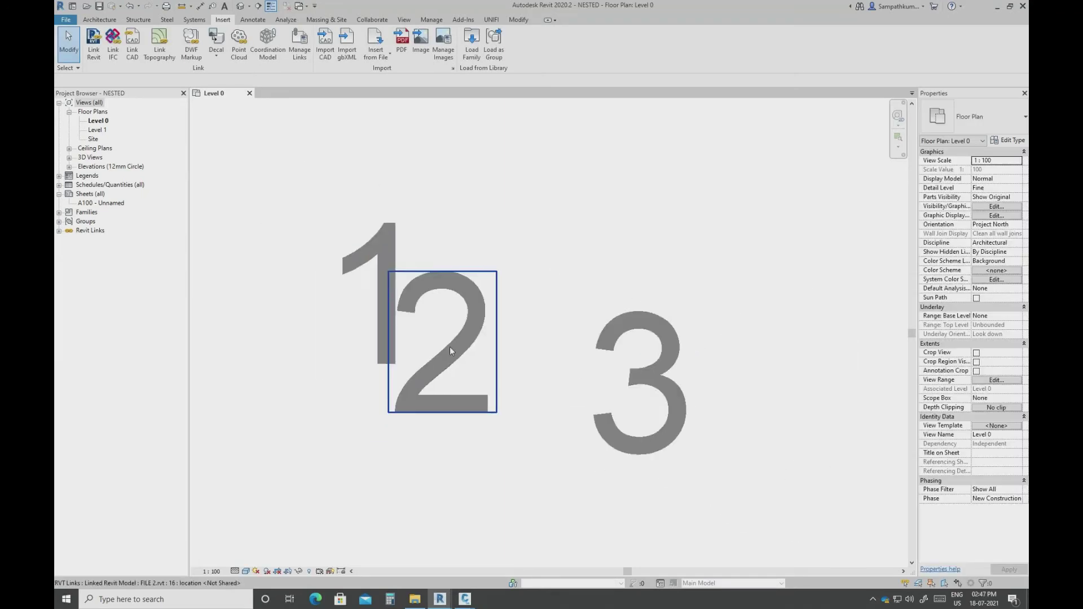
click(470, 321)
key(Up)
key(Right)
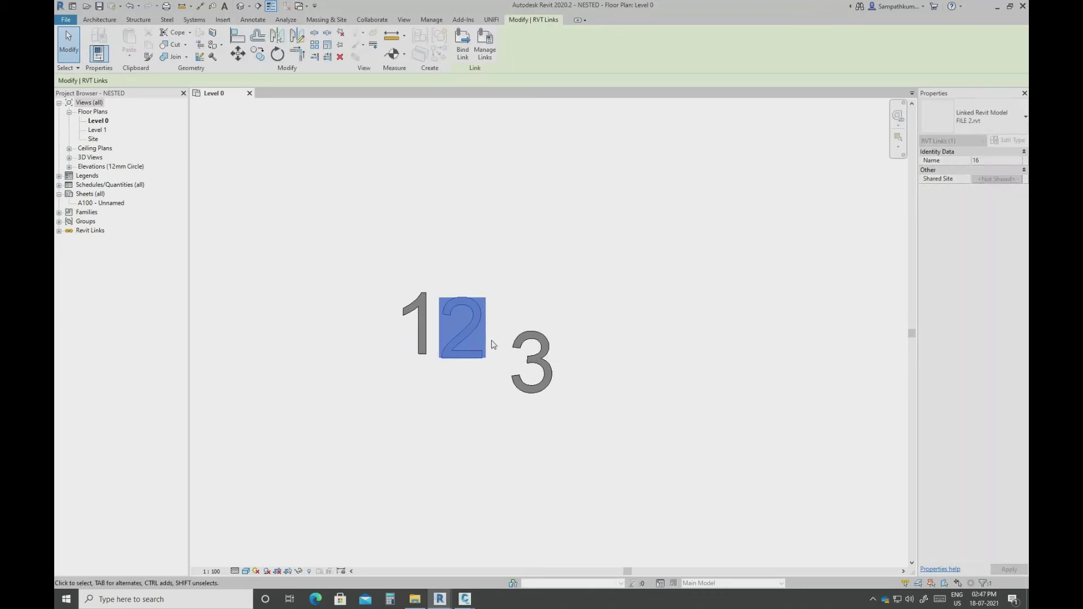
click(221, 22)
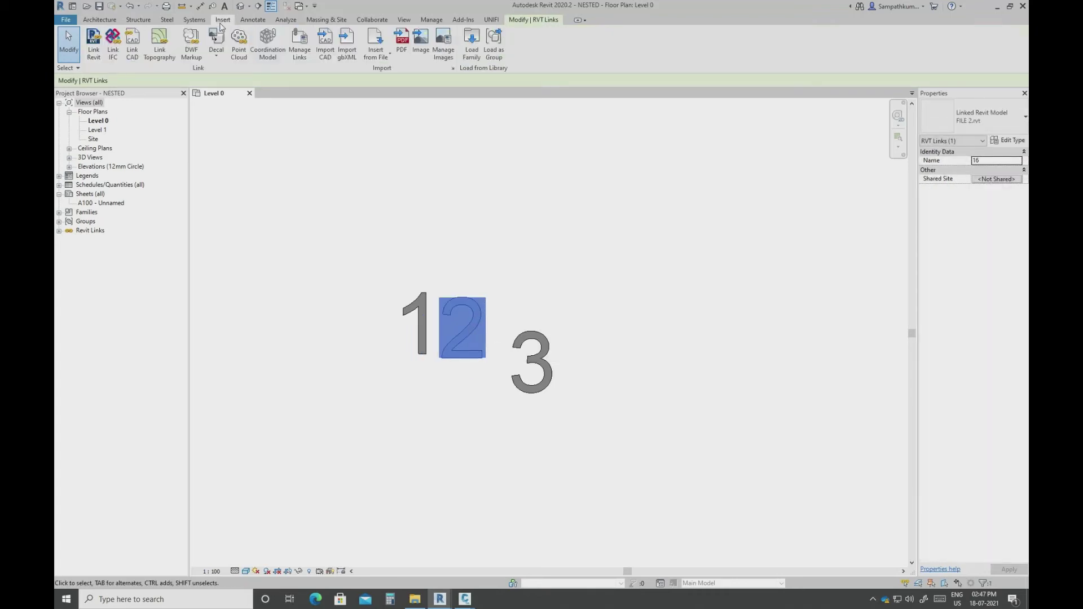
Review the reference type of FILE 1, FILE 2 and FILE 3 in Manage Links, leaving them Overlay.
click(299, 45)
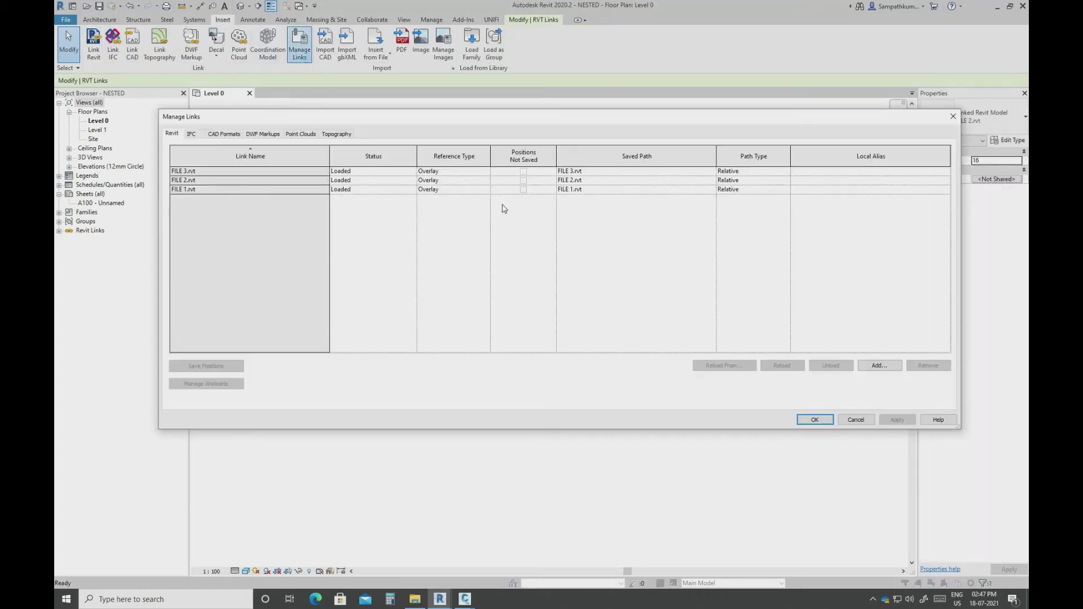
drag(298, 174, 294, 204)
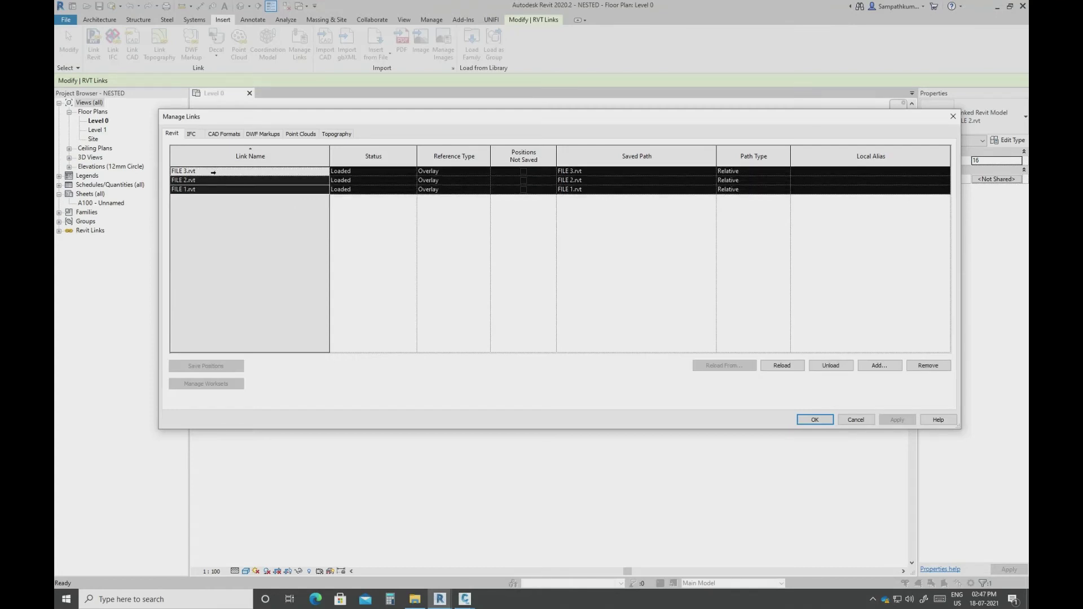
drag(196, 171, 191, 190)
drag(362, 178, 361, 190)
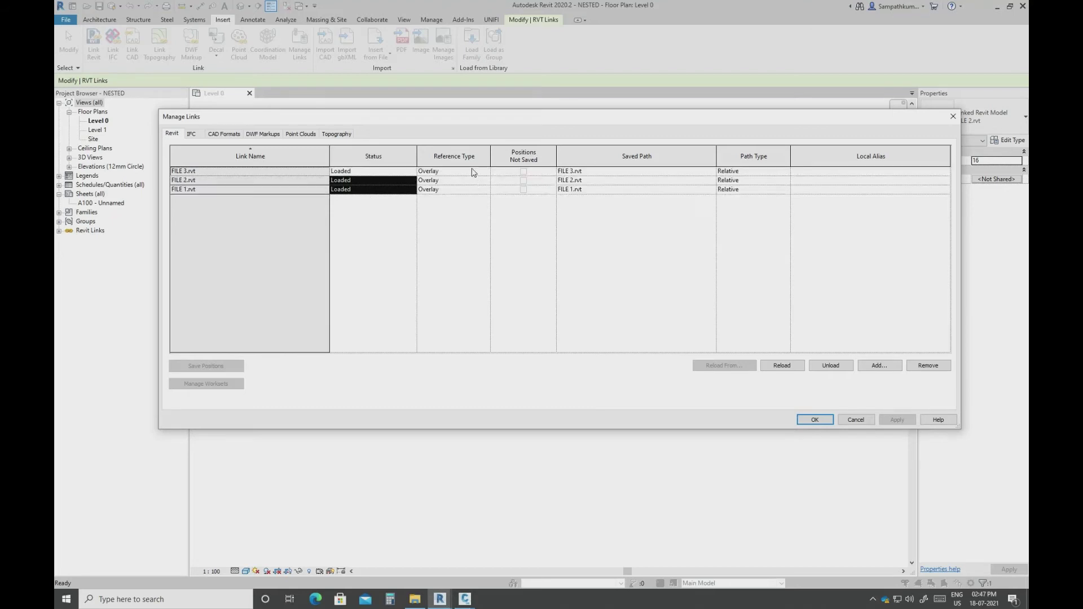
drag(472, 172, 470, 193)
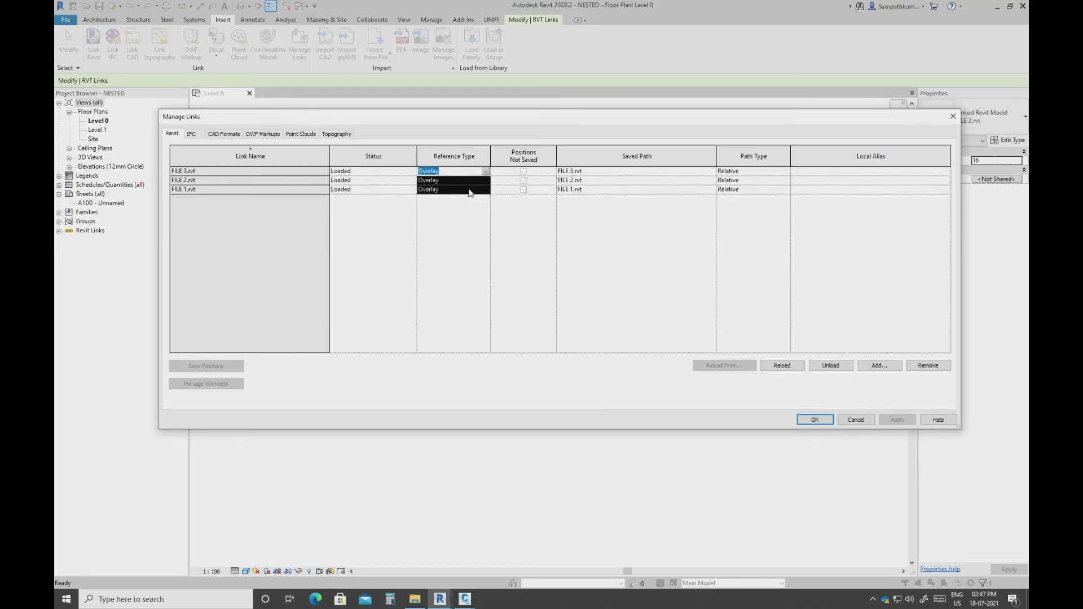
click(816, 419)
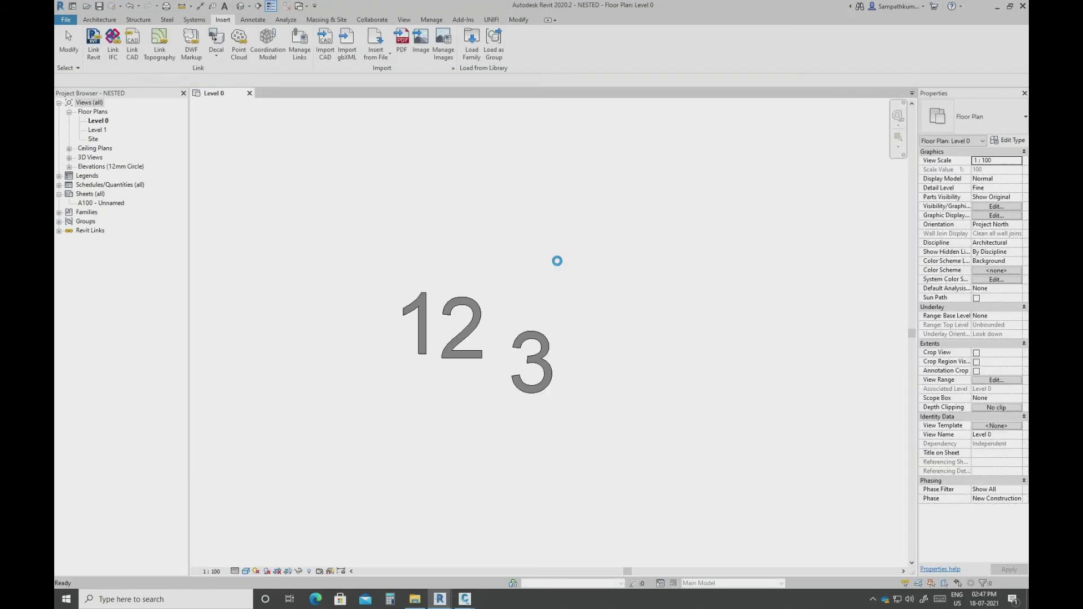
Start a new project from the Construction Template and delete its elevation markers.
key(ctrl+n)
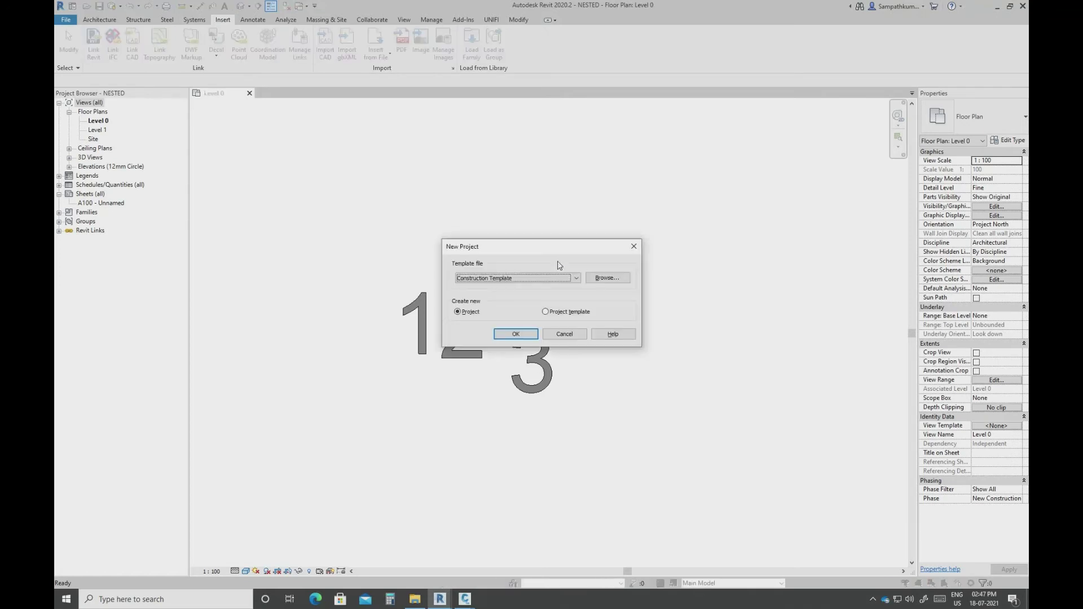
click(530, 335)
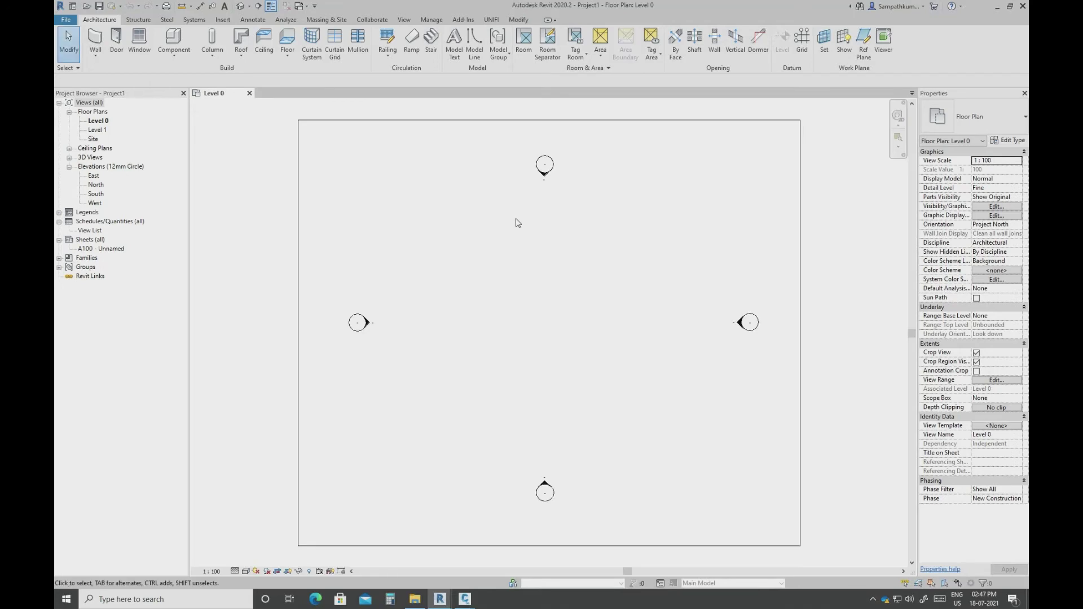
drag(308, 136, 905, 563)
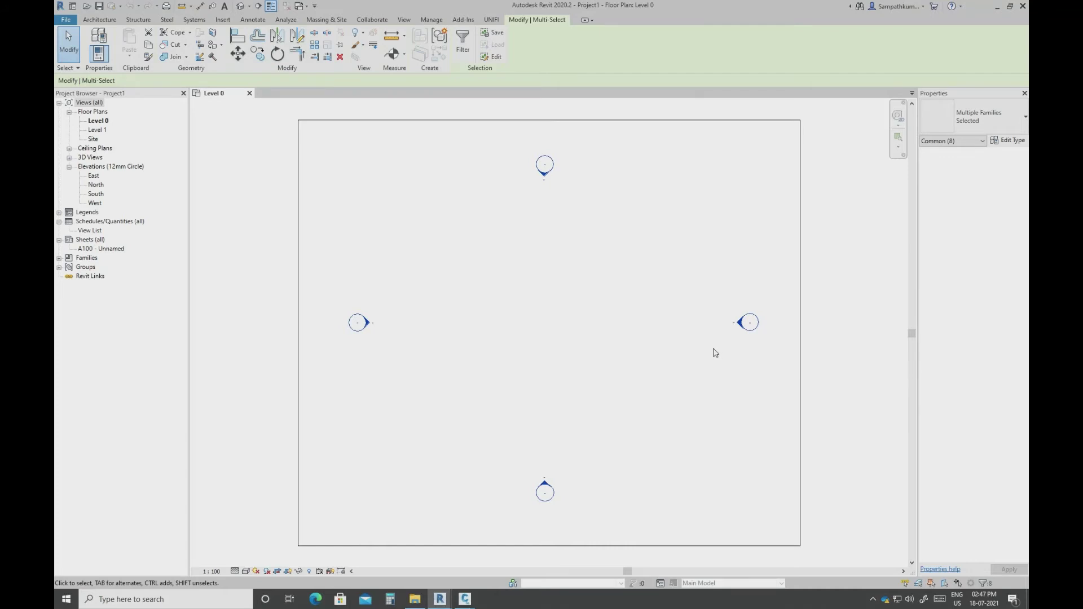
key(Delete)
Turn off Crop View and Crop Region Visible for the Level 0 plan.
scroll(699, 334, down, 5)
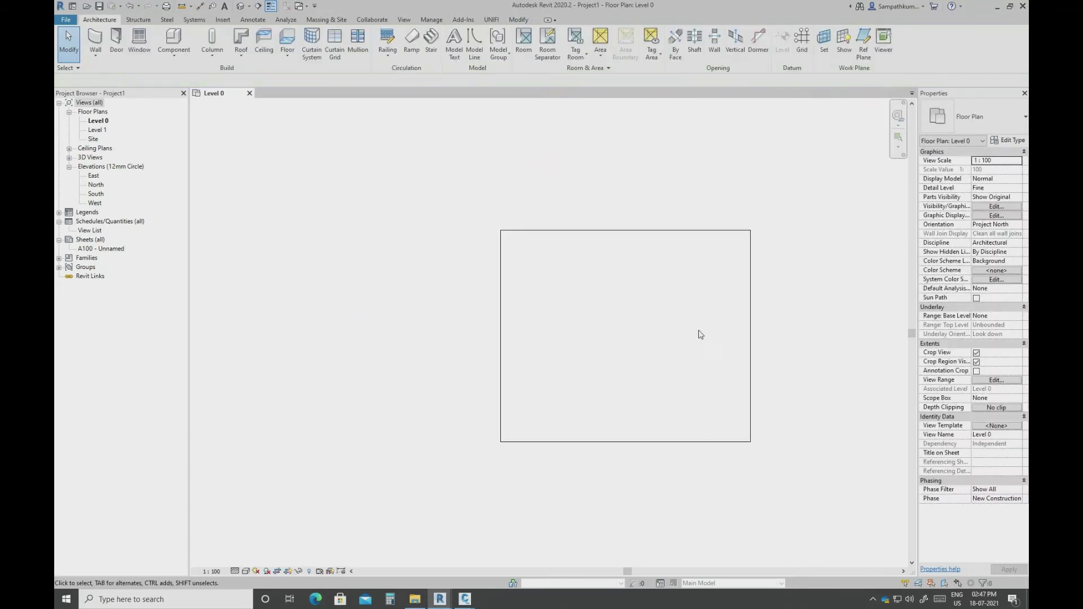
click(732, 333)
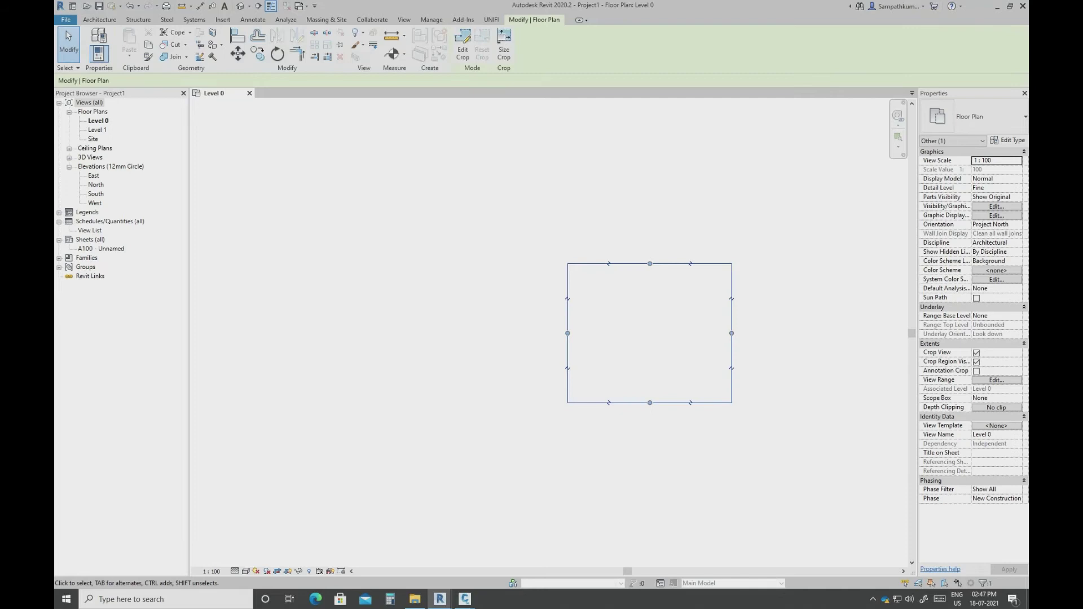
click(977, 352)
click(976, 362)
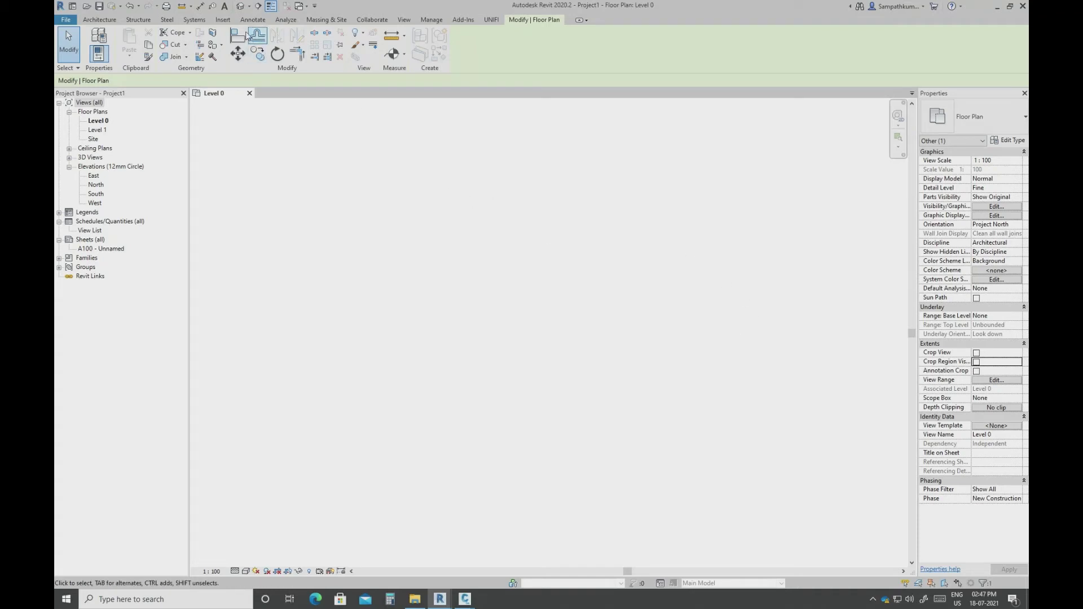
Link NESTED.rvt into Project1 and close the Nested Links Invisible warning.
click(223, 21)
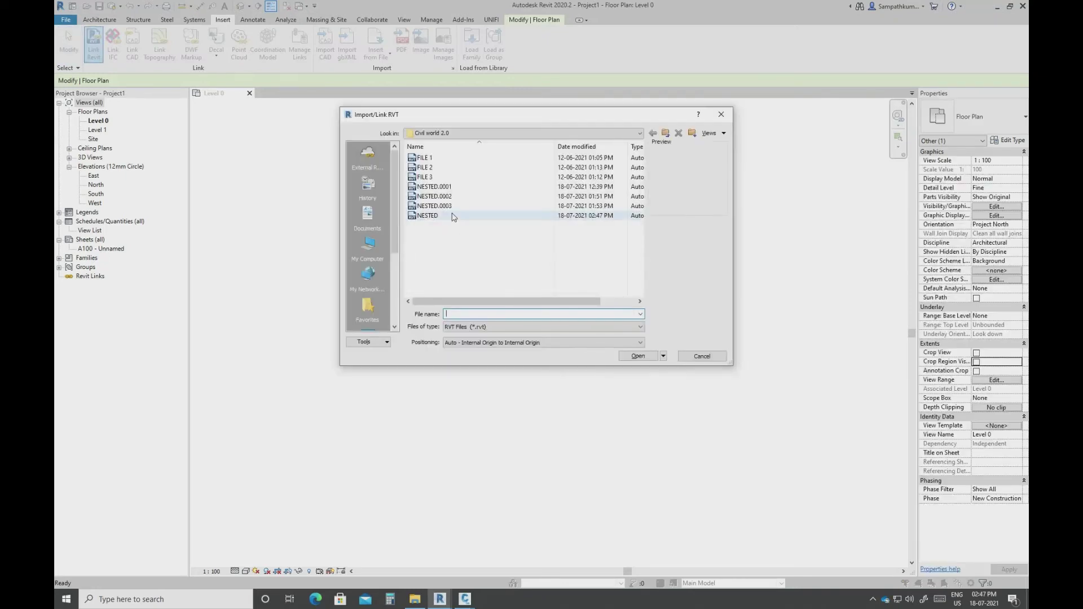
click(450, 217)
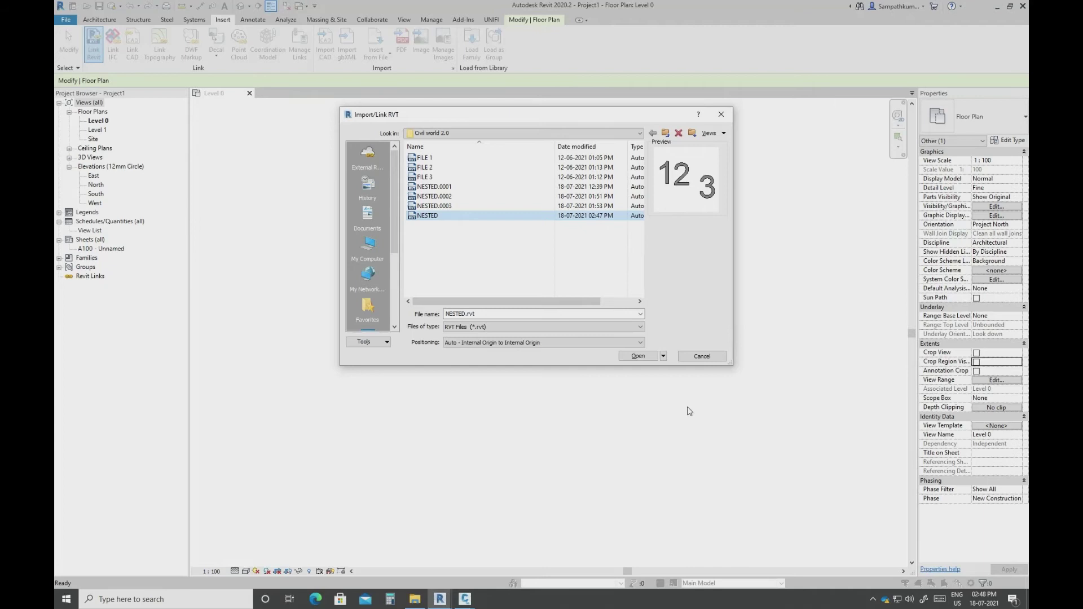
click(643, 356)
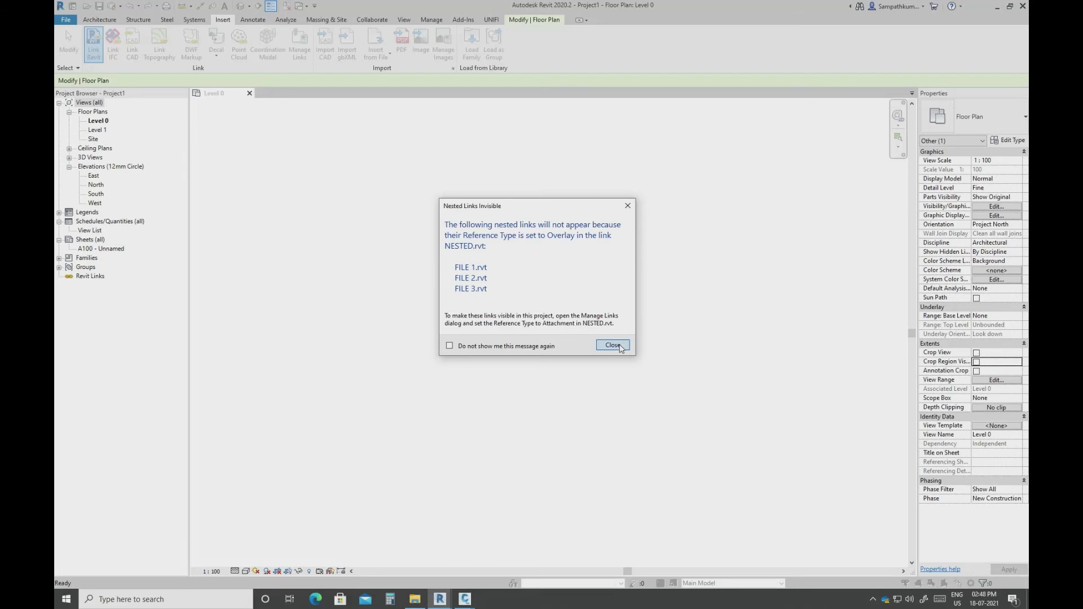
click(613, 345)
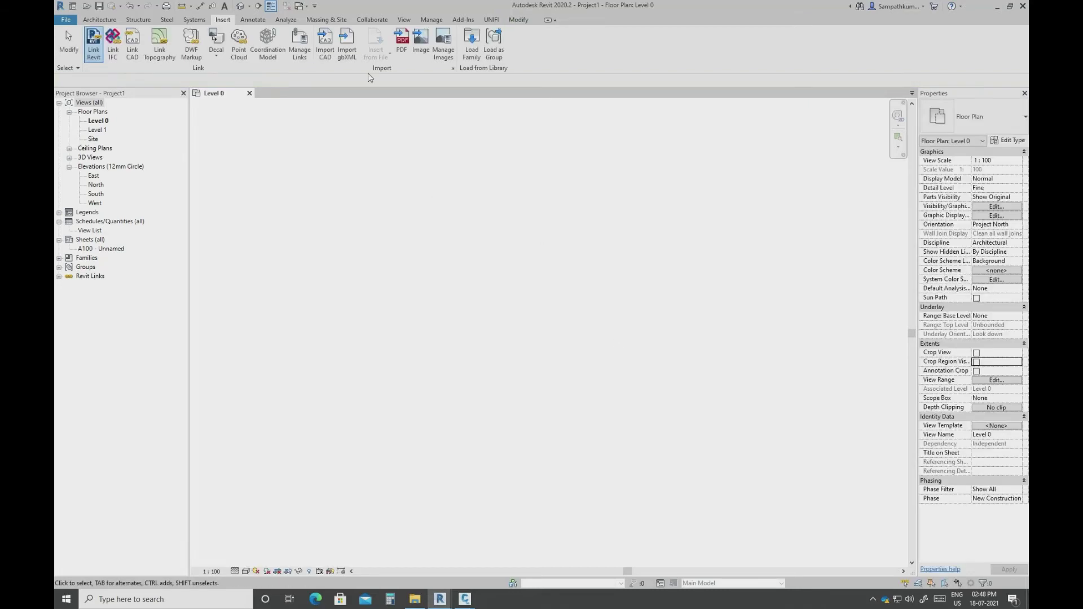
Open the default 3D view and check the two levels shown there.
click(241, 6)
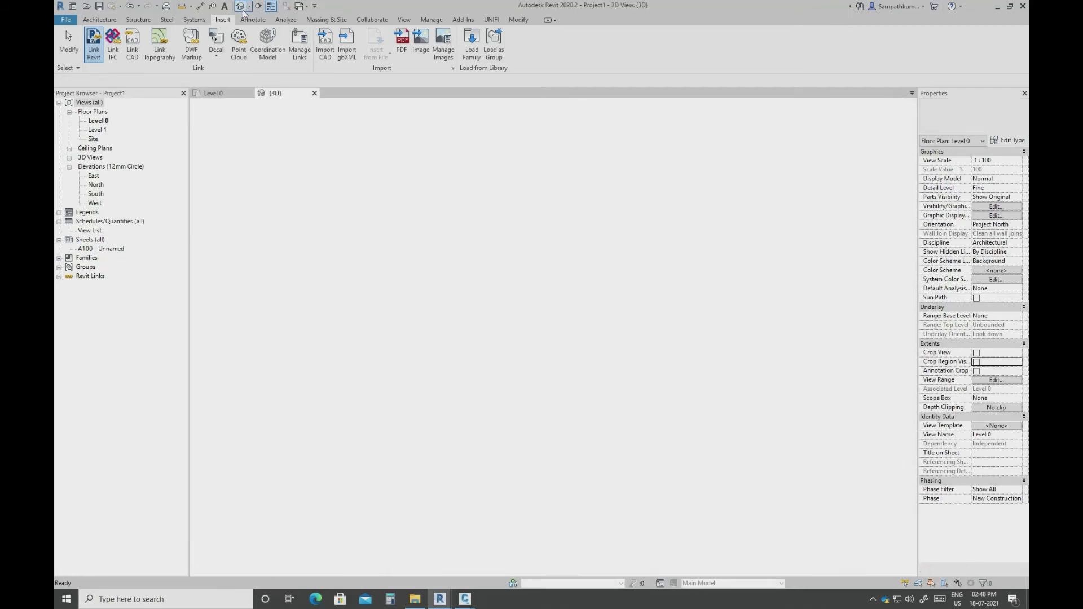
scroll(705, 236, down, 2)
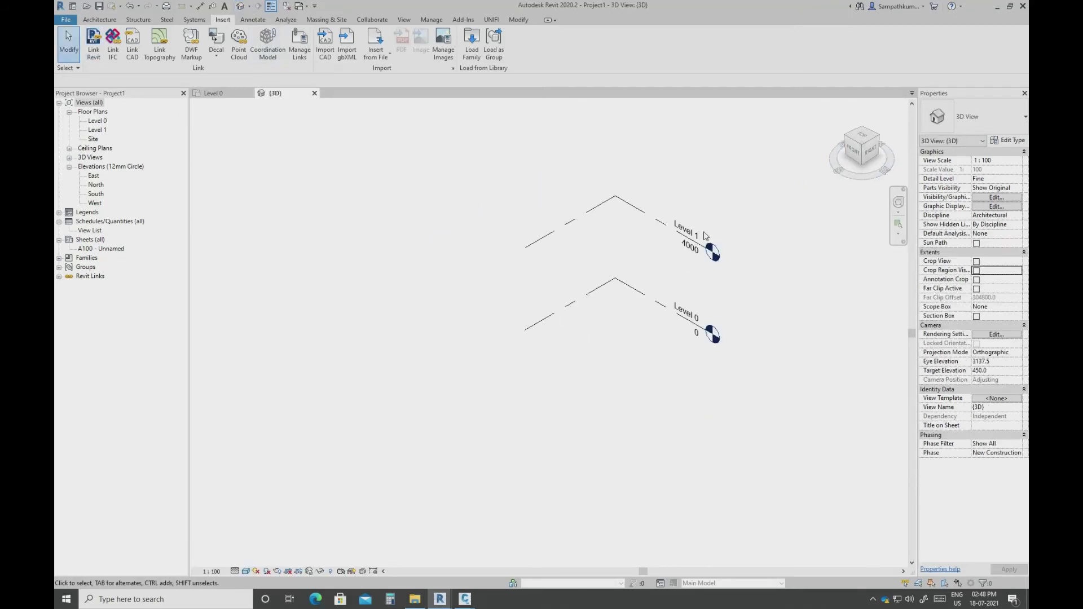
scroll(705, 236, up, 2)
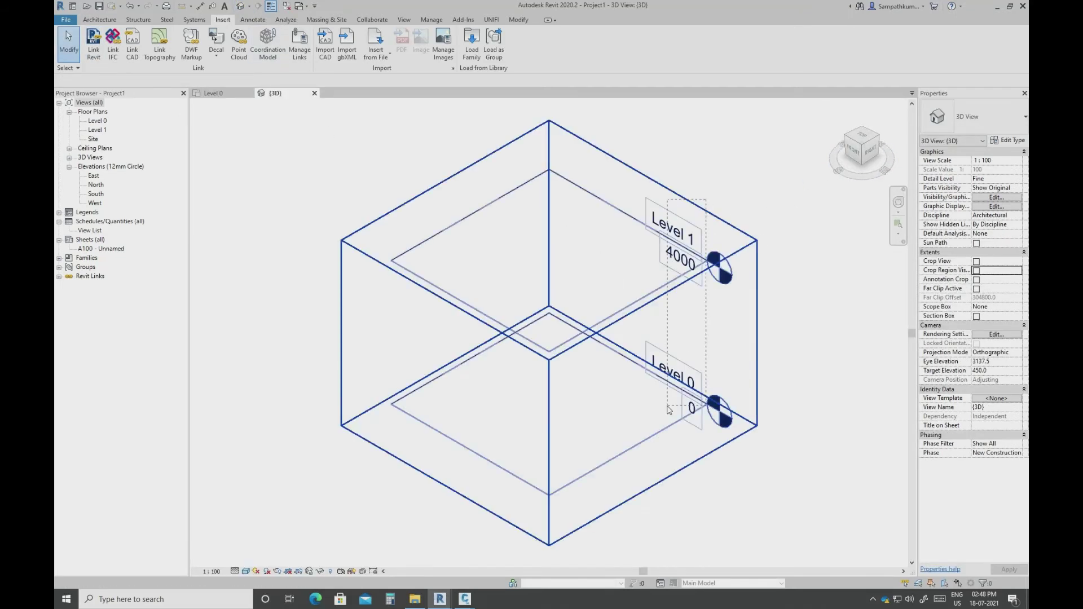
click(705, 214)
click(768, 336)
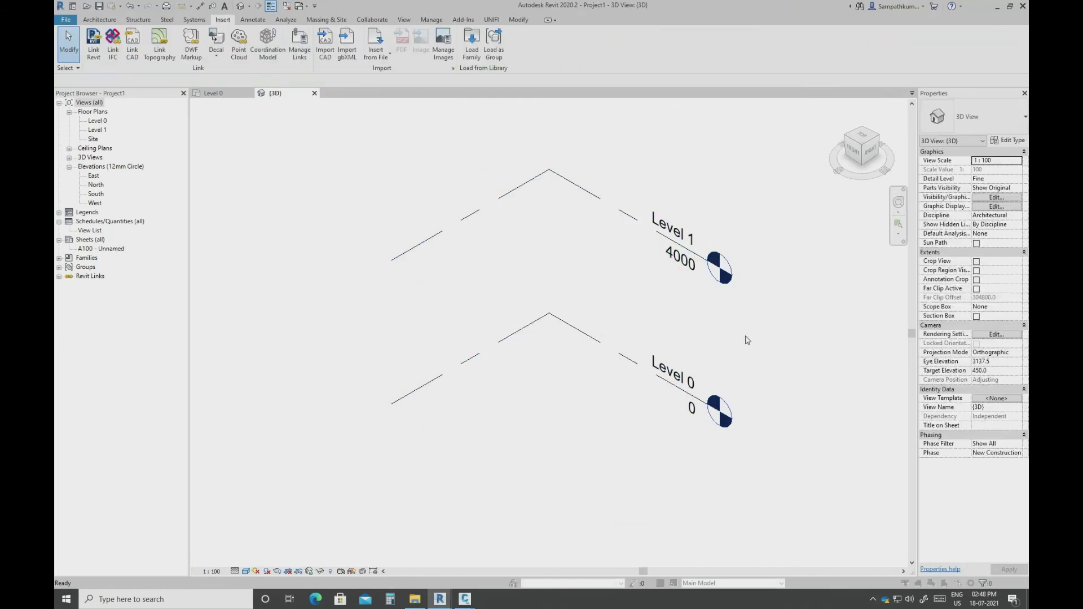
Hide Levels in the 3D view, close Level 0, and expand Revit Links to show NESTED.rvt.
key(v)
key(v)
click(146, 229)
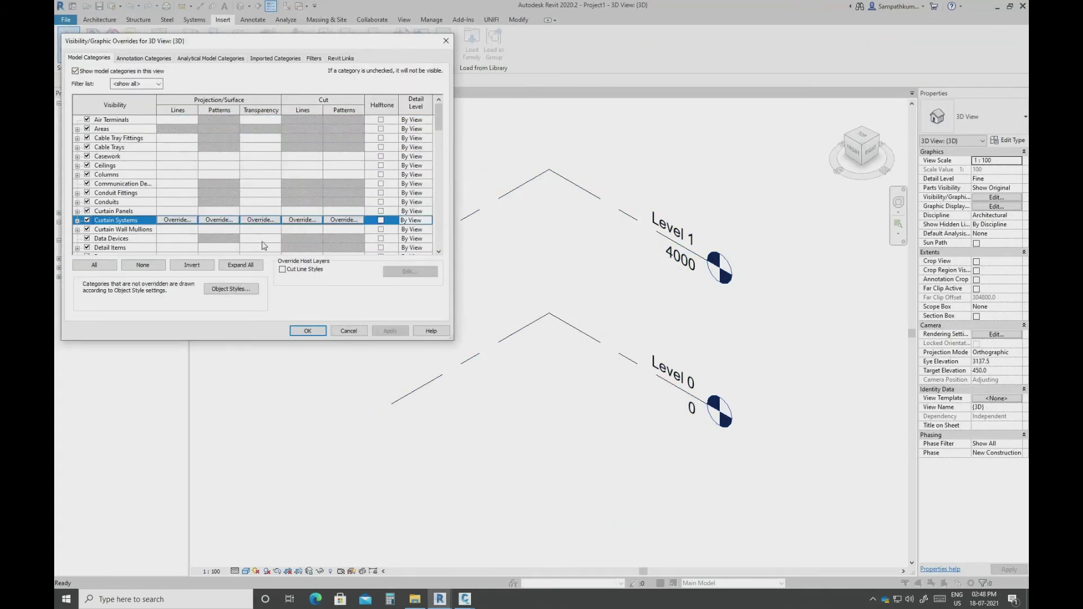
scroll(203, 237, down, 6)
click(263, 241)
scroll(133, 233, down, 2)
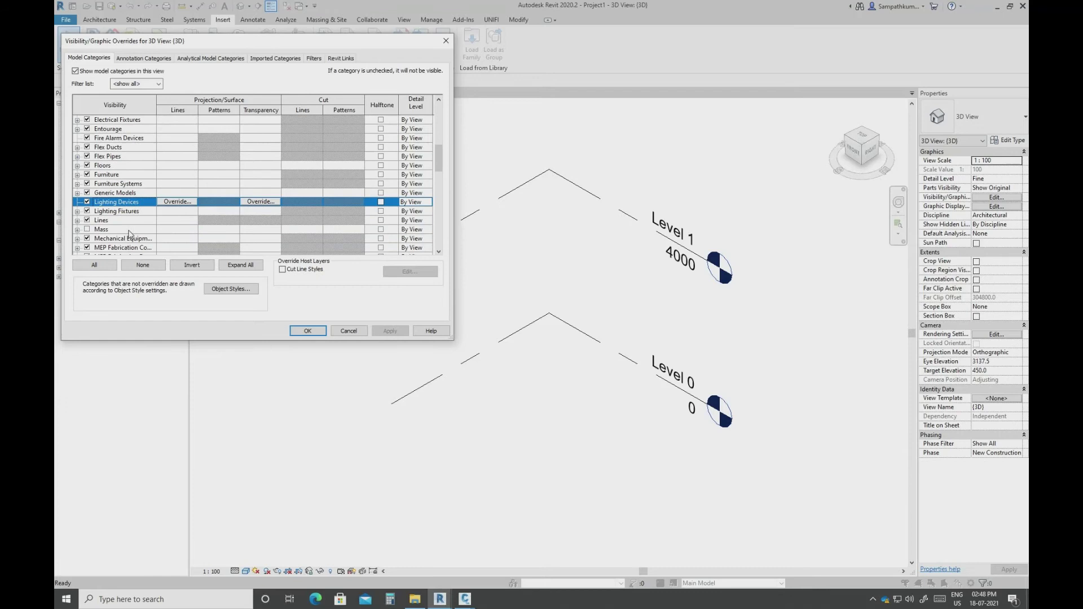
click(140, 59)
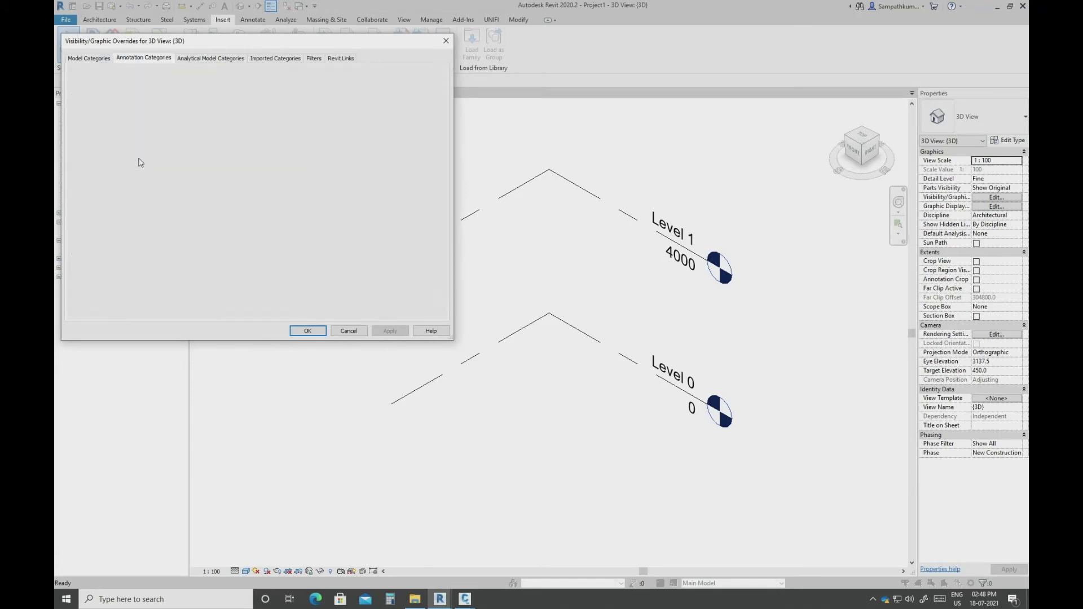
key(l)
key(space)
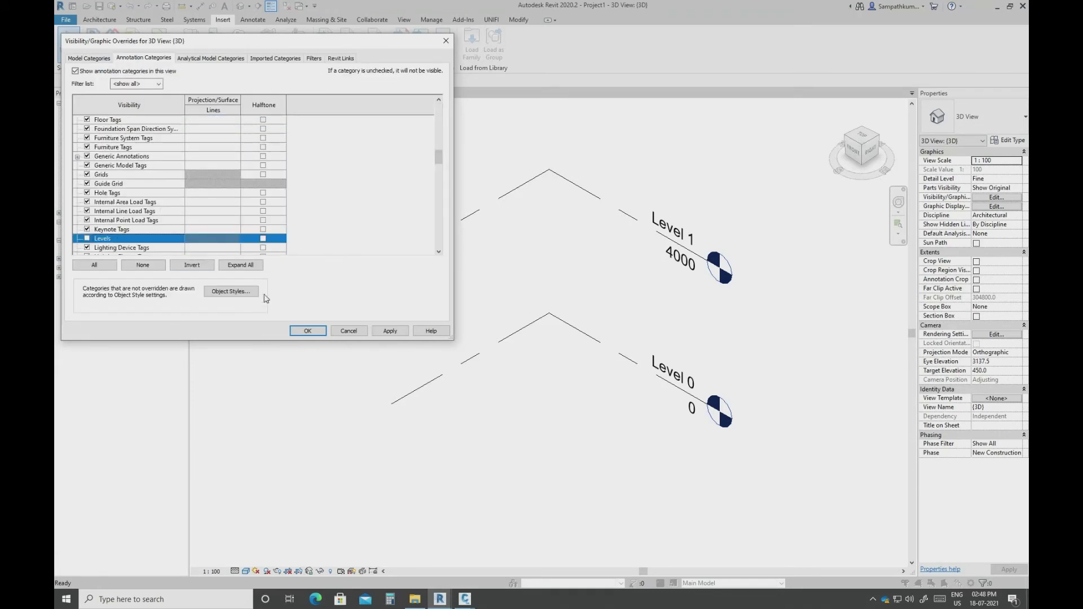
click(308, 331)
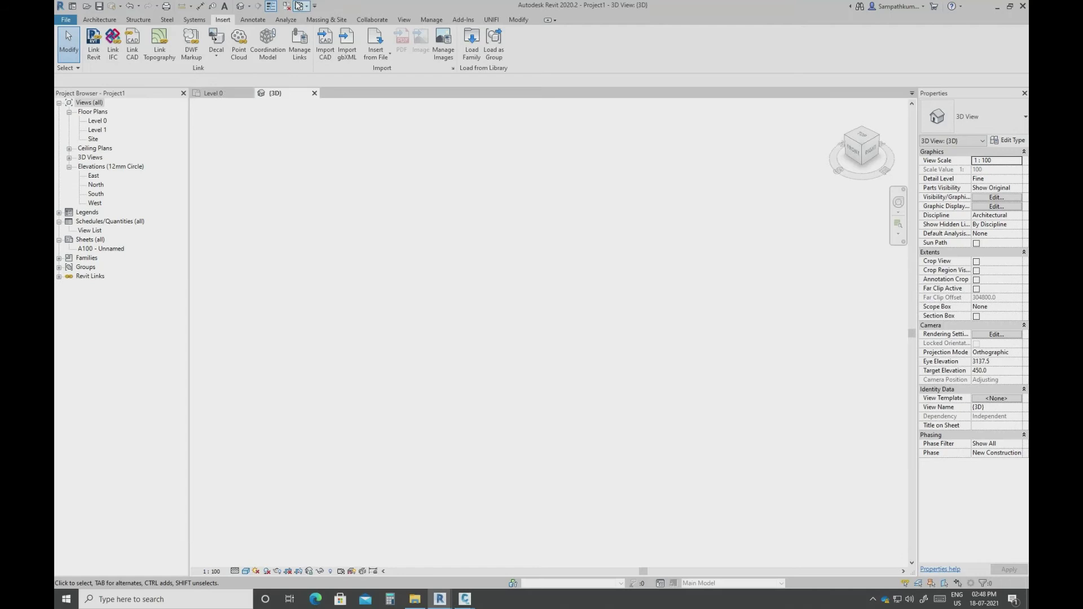
click(288, 7)
click(58, 276)
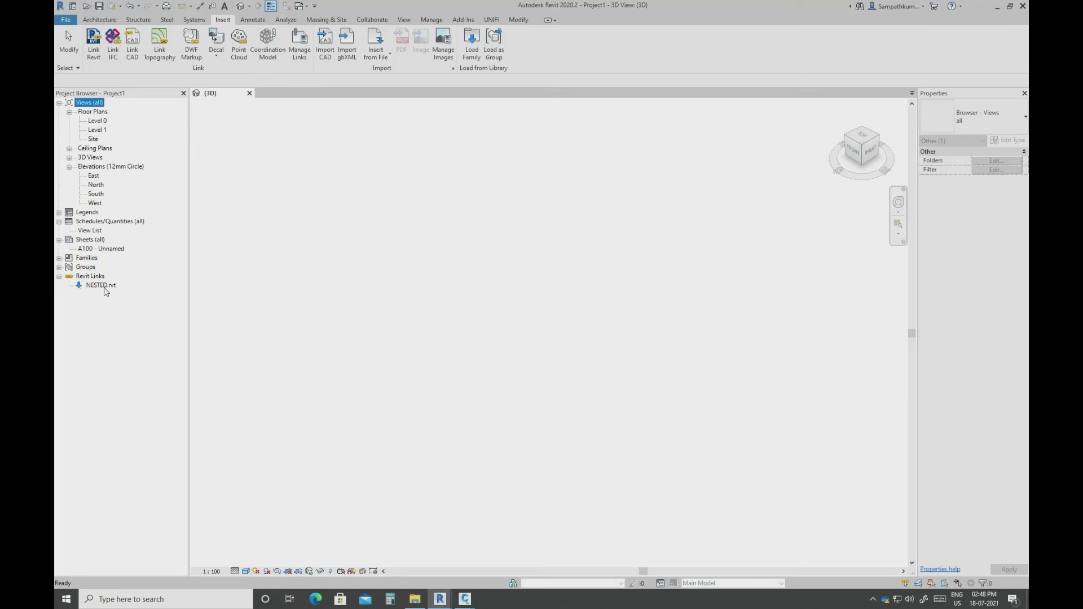
Open NESTED.rvt from its Revit Links entry, unloading the link from Project1.
right_click(106, 288)
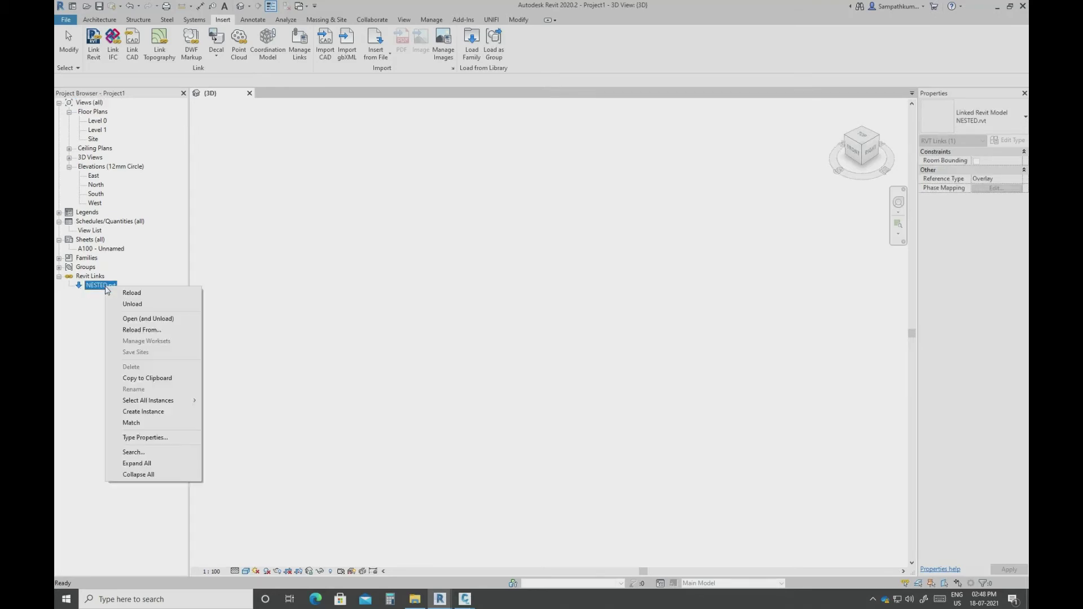
click(155, 322)
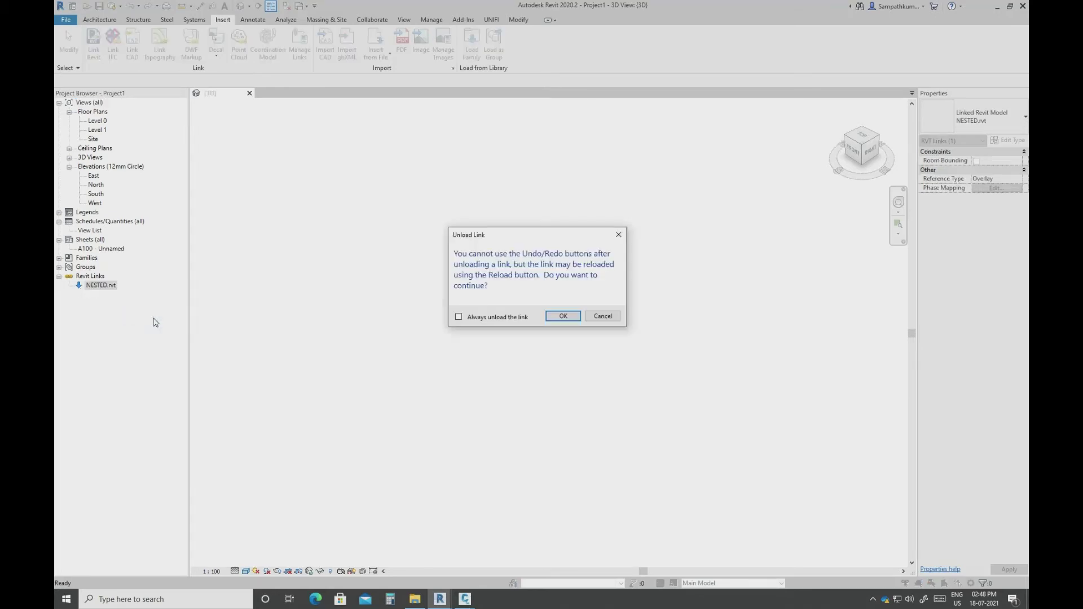
click(564, 316)
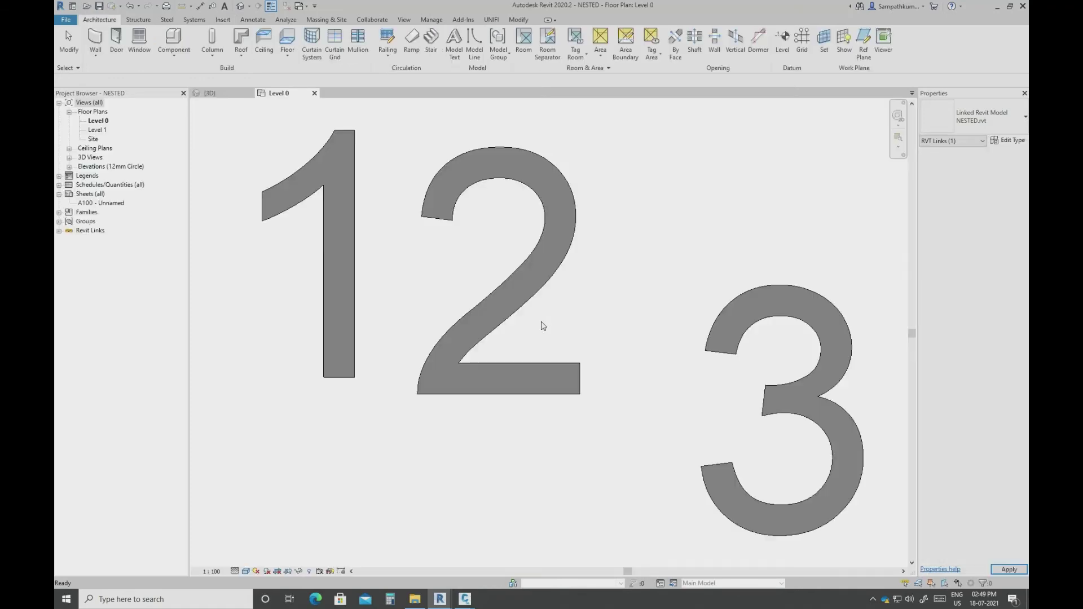
Select, then deselect, the three linked number models in the NESTED plan.
scroll(533, 296, down, 5)
drag(678, 227, 454, 413)
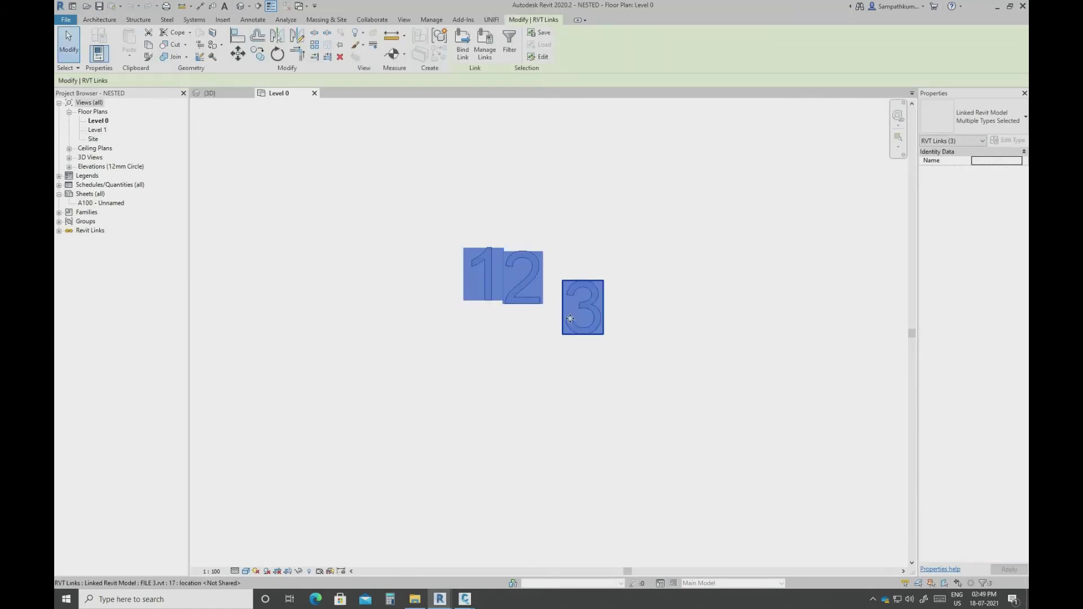
click(415, 220)
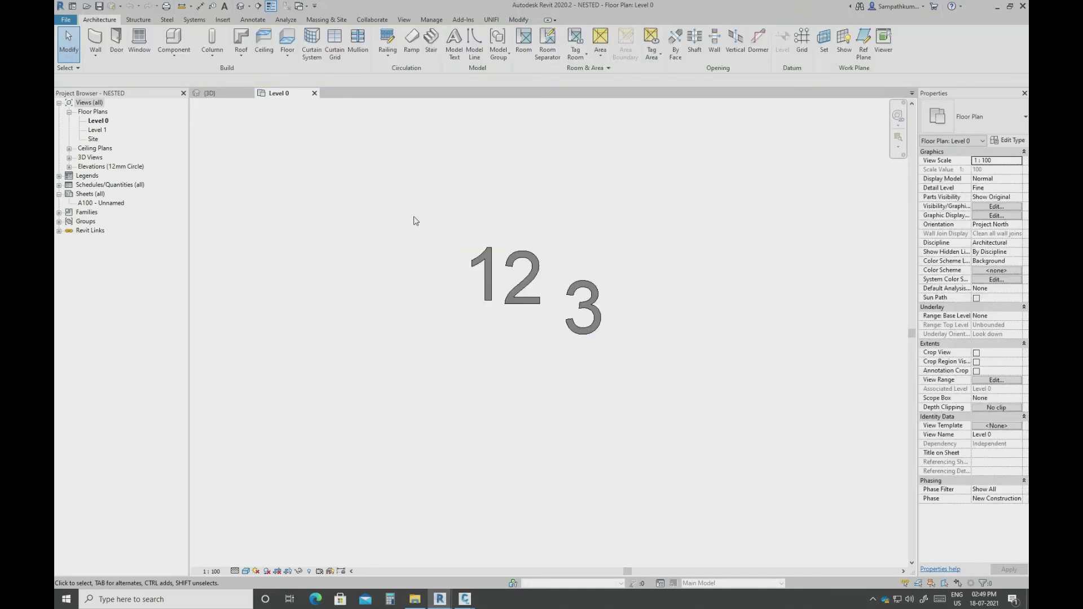
Set FILE 1, FILE 2 and FILE 3 to Attachment in Manage Links and return to Project1.
key(m)
key(l)
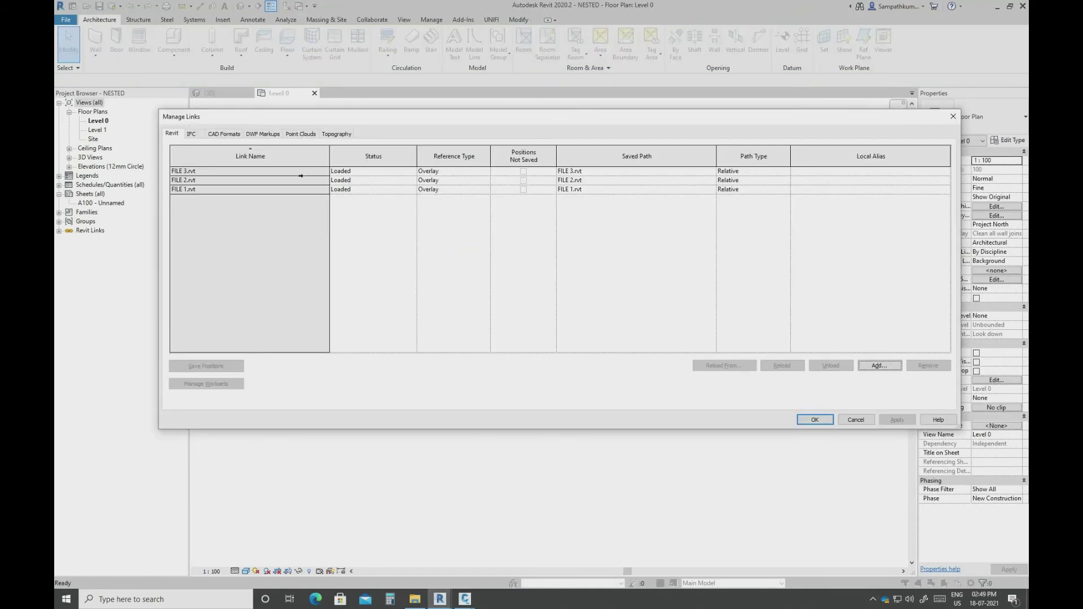
drag(243, 170, 239, 215)
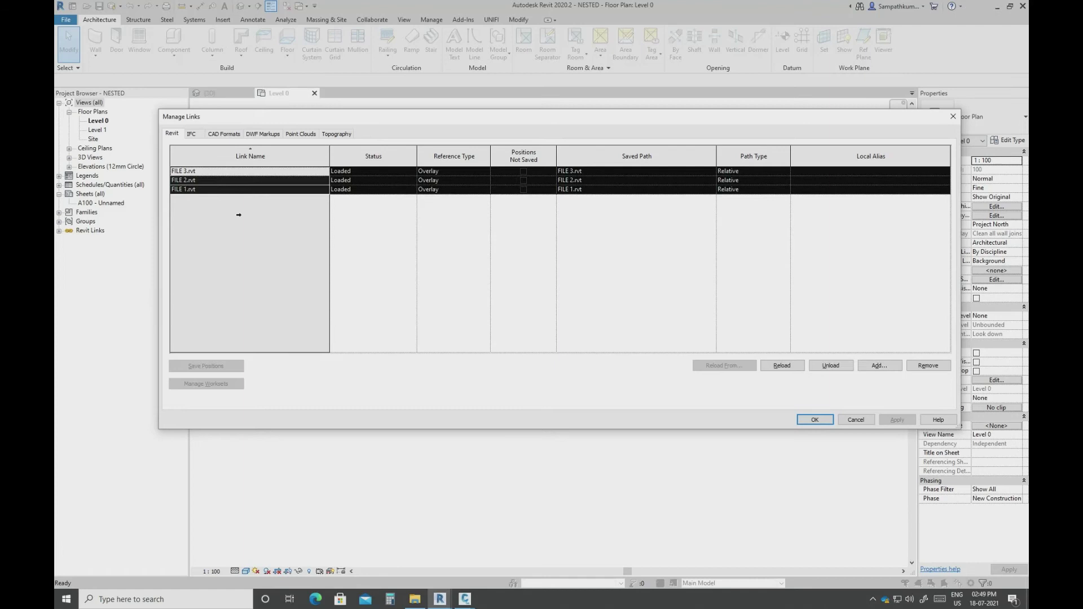
click(482, 173)
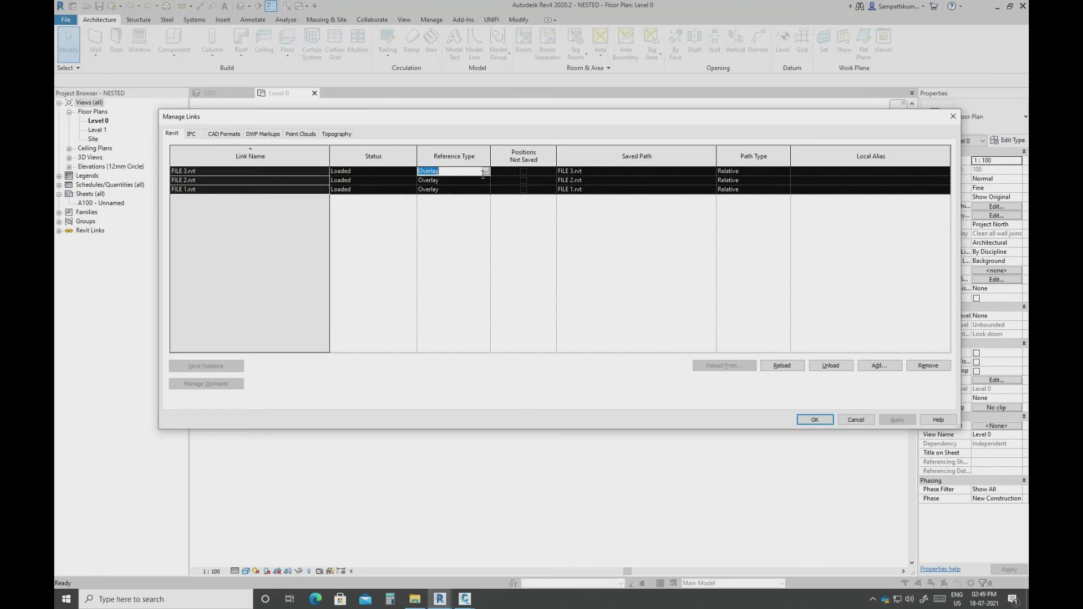
click(485, 171)
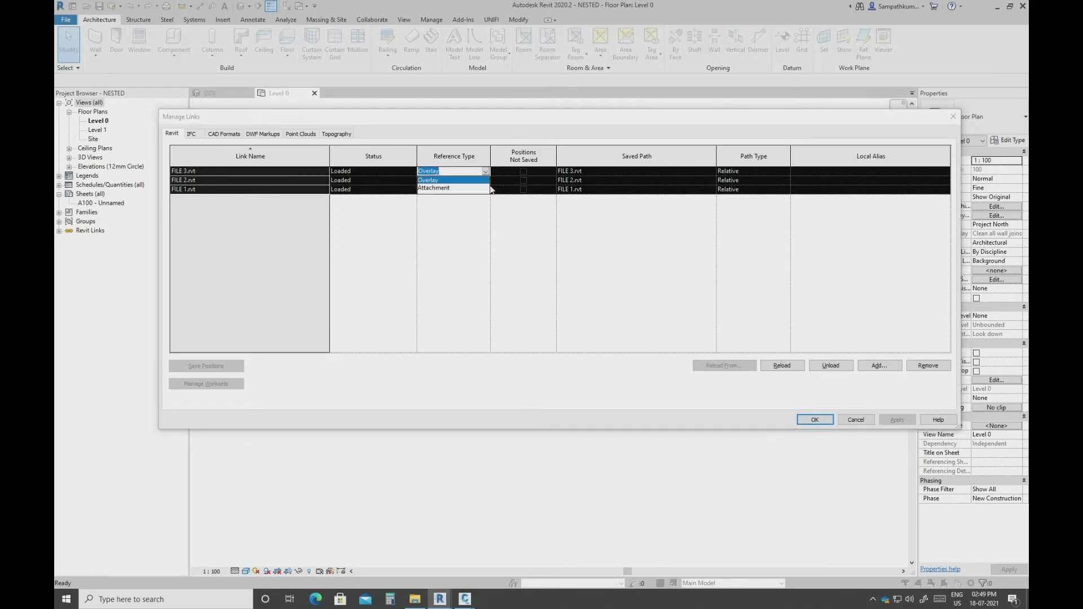
click(478, 188)
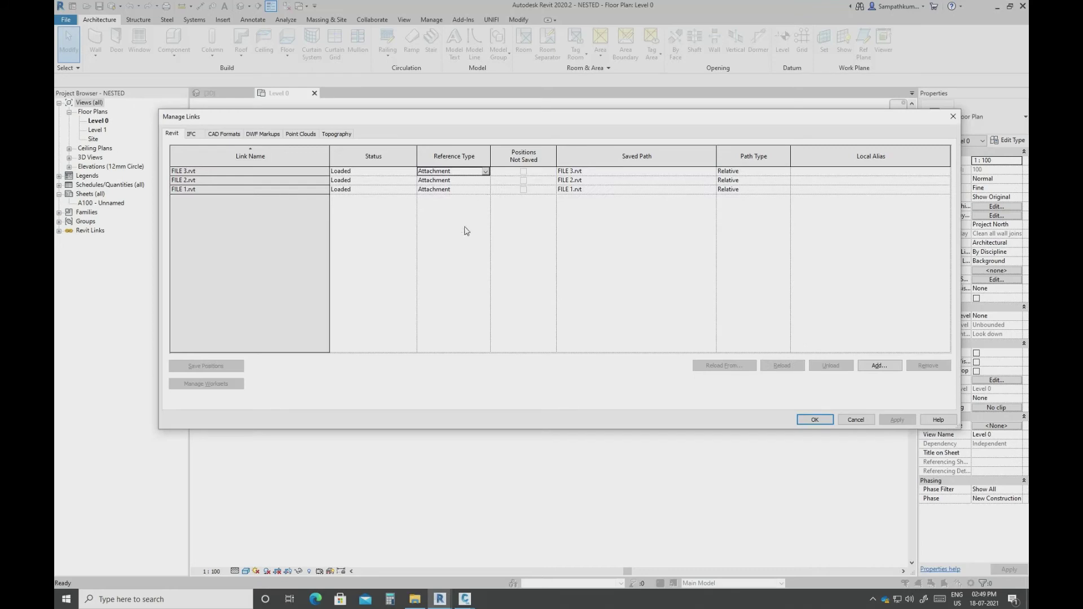
click(814, 420)
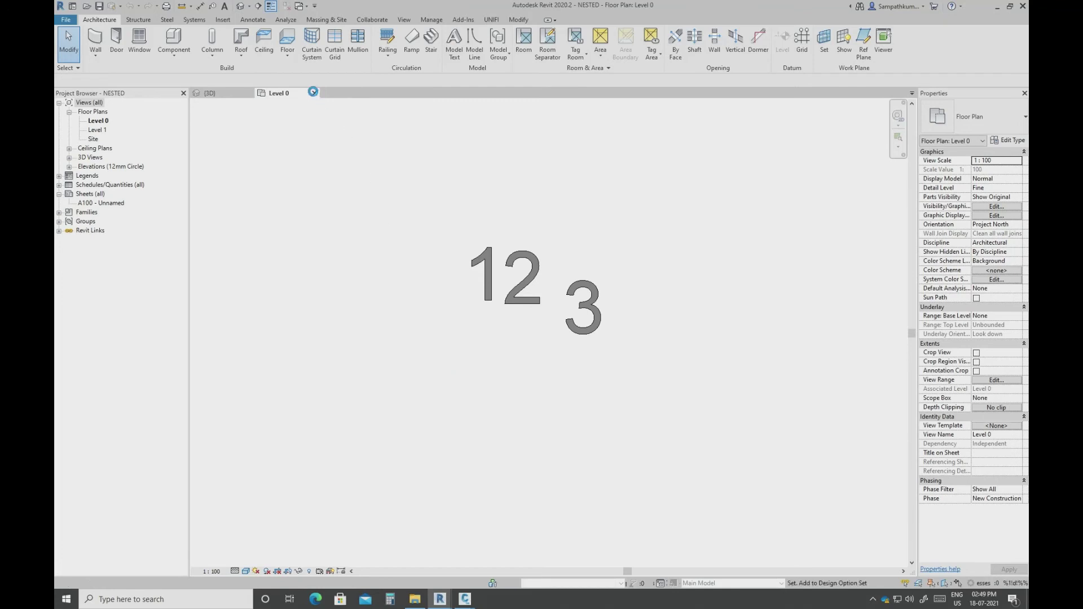
click(313, 92)
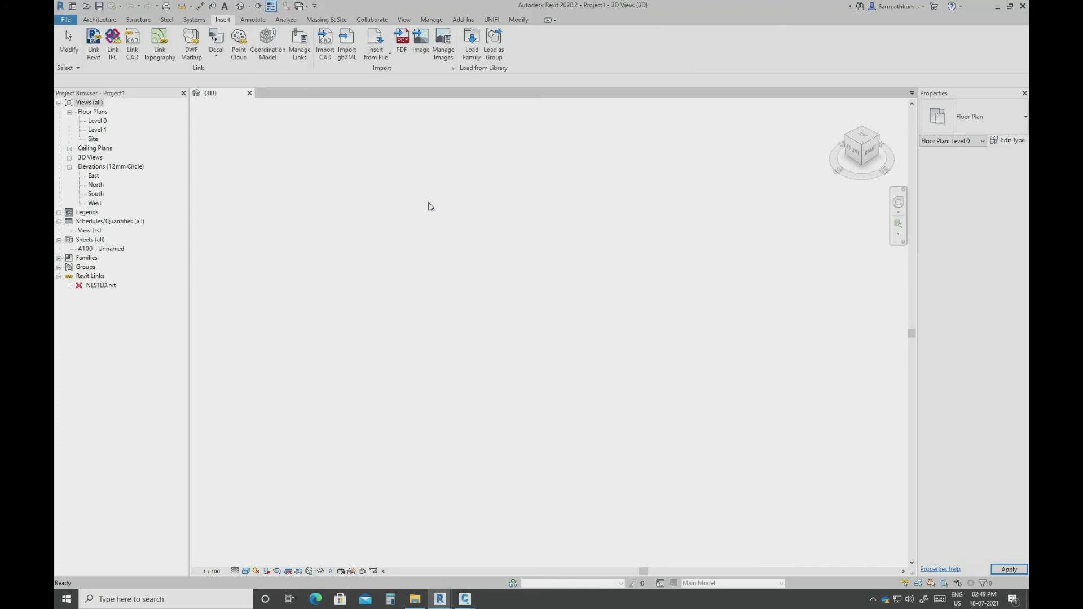
Reload the unloaded NESTED.rvt link from the Manage Links dialog.
right_click(101, 287)
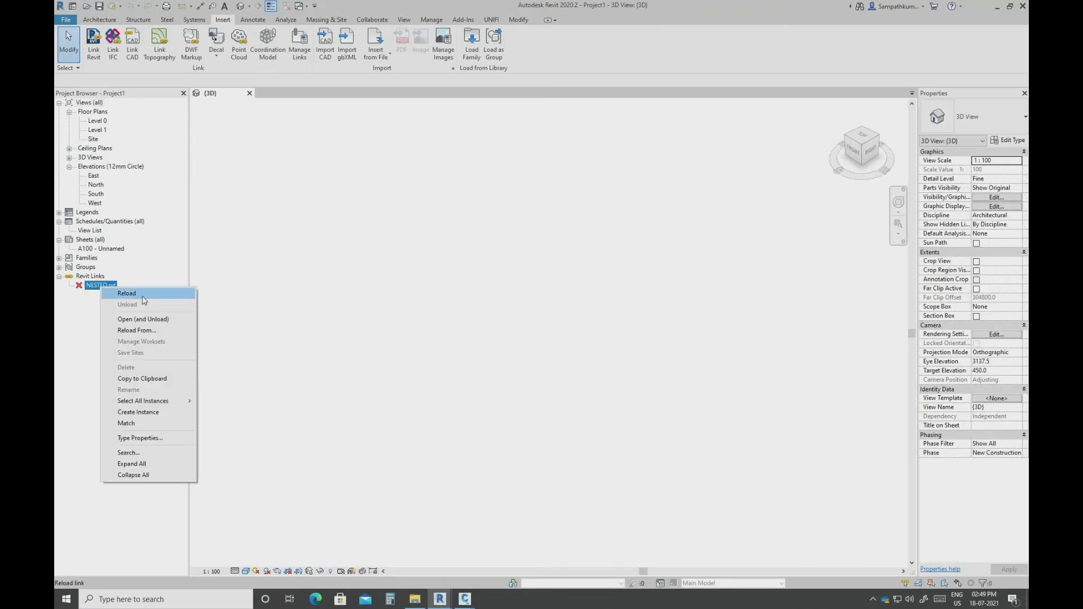
click(303, 59)
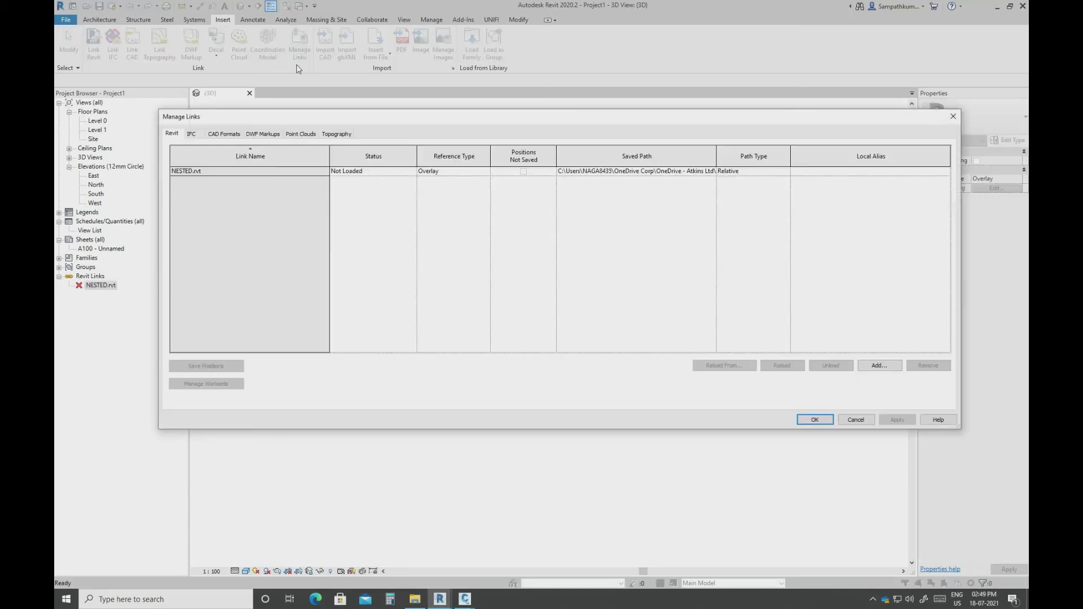
click(265, 168)
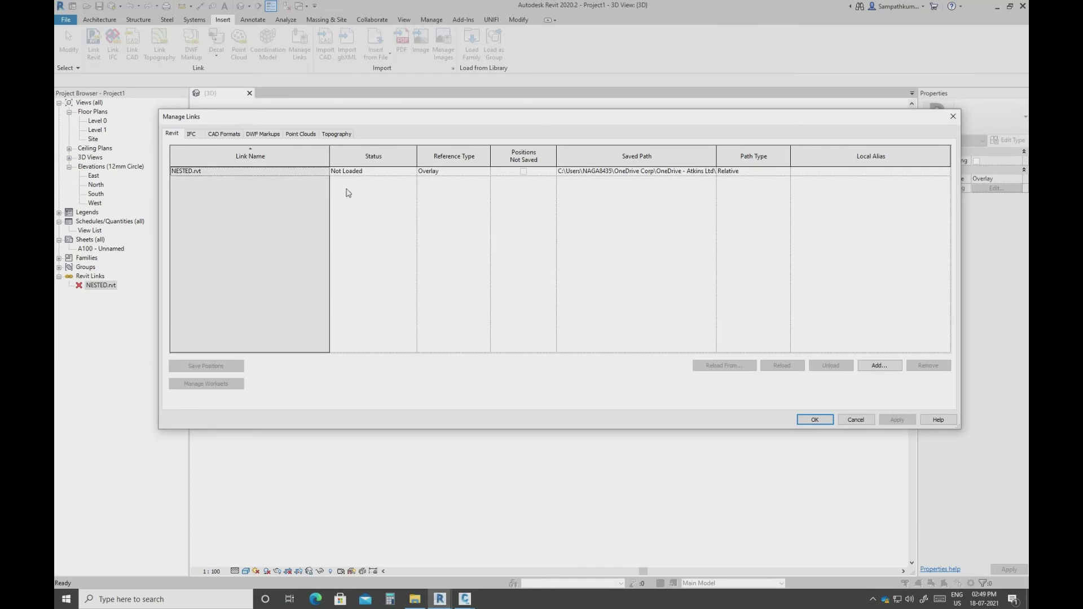
click(261, 174)
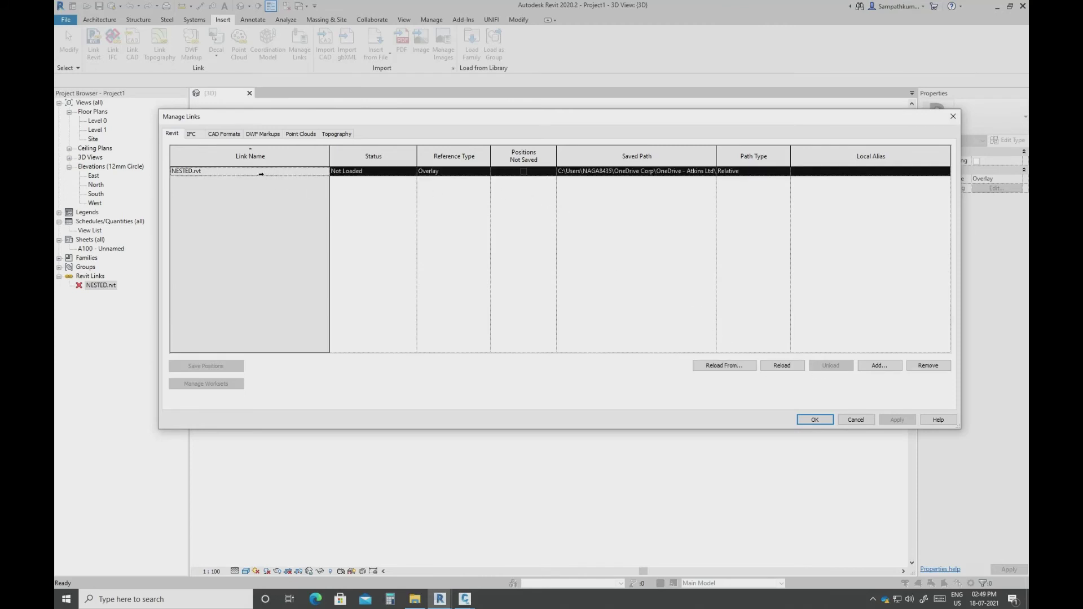
click(792, 368)
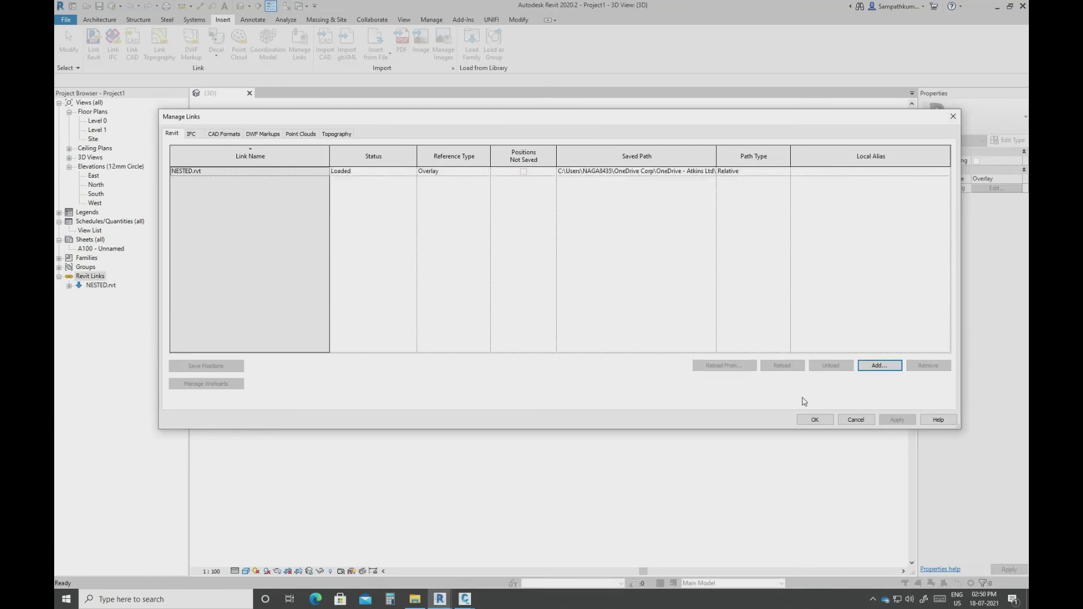
Close the link manager and open Project1's Level 0 floor plan showing the 1, 2 and 3 outlines.
click(814, 419)
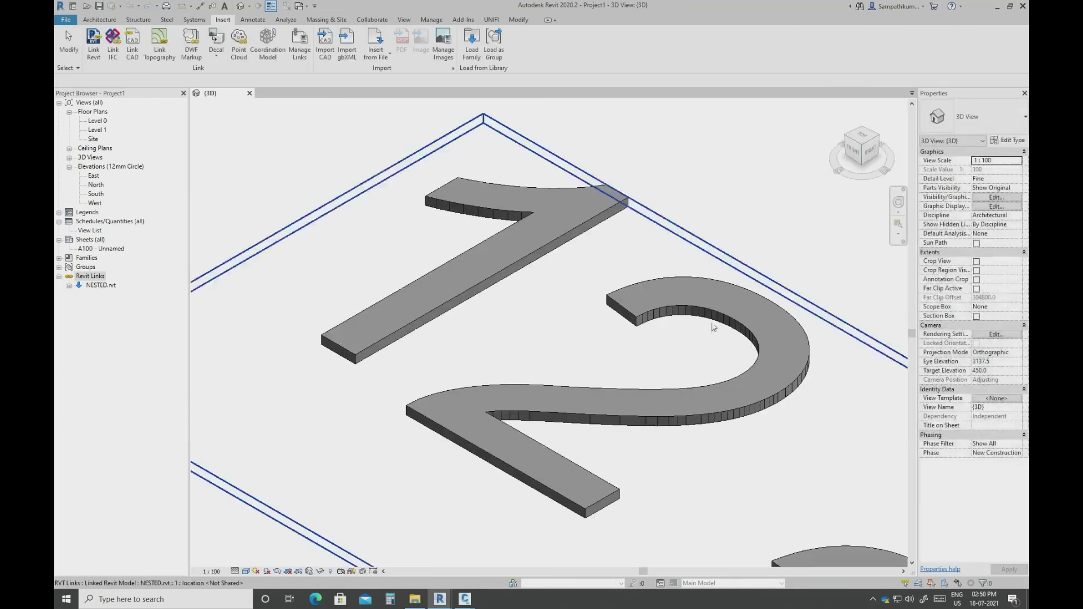
scroll(569, 305, down, 4)
scroll(581, 338, up, 2)
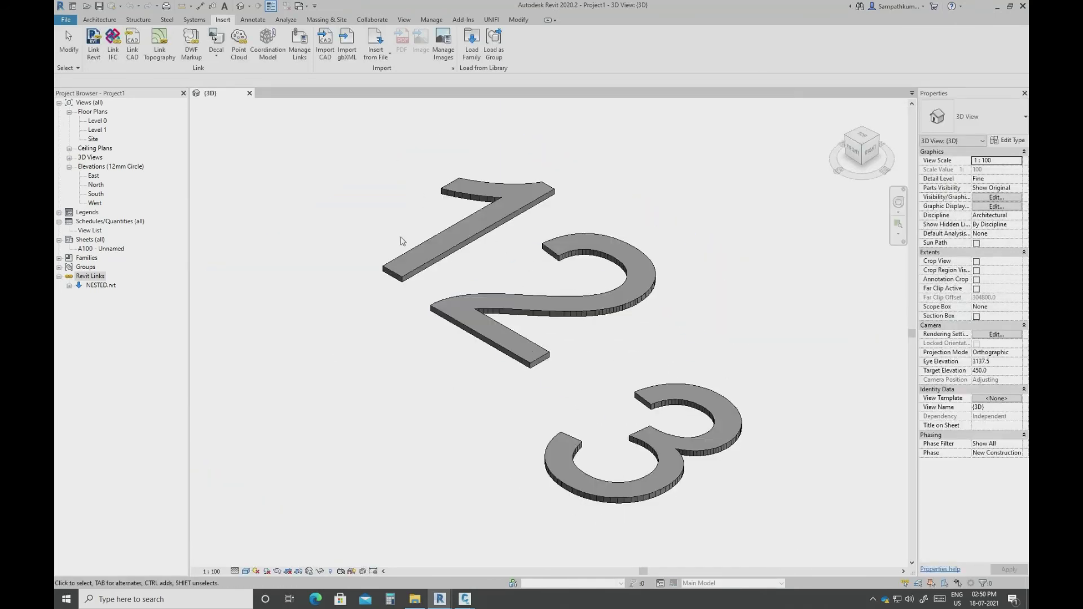
double_click(104, 122)
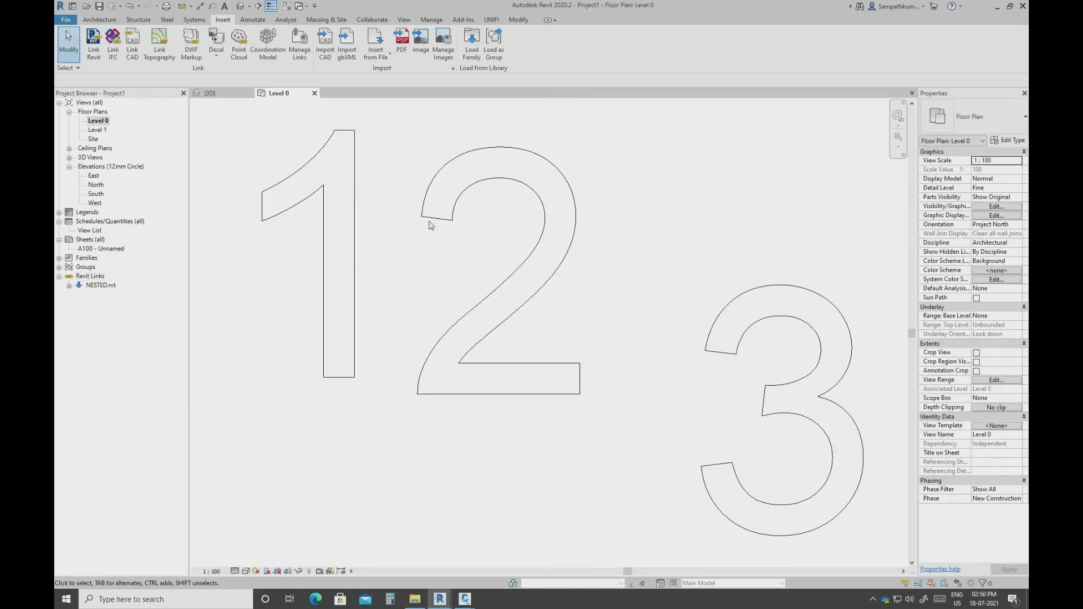
scroll(431, 226, down, 5)
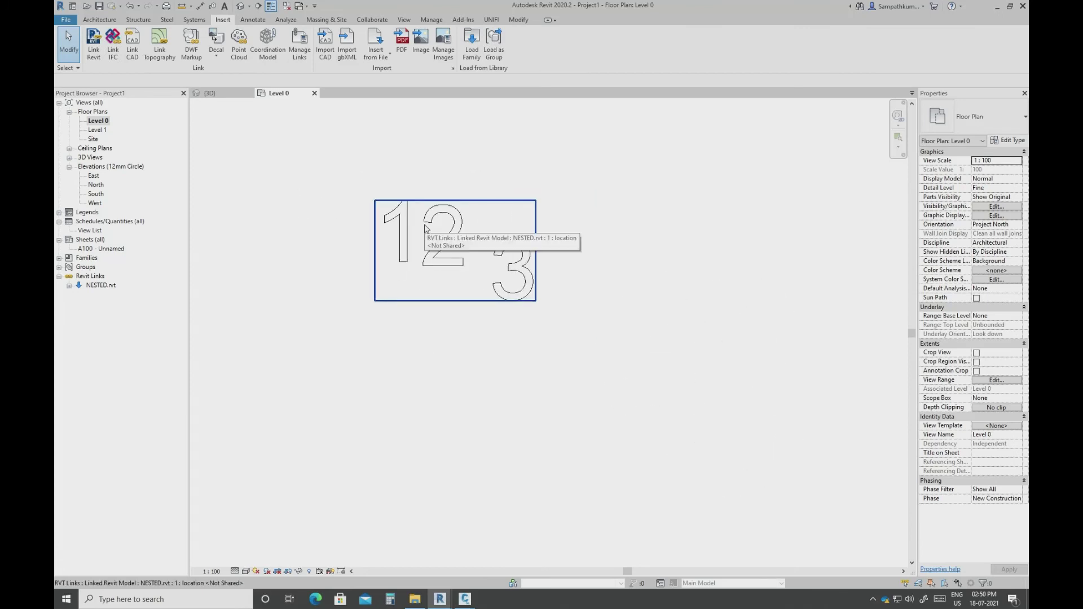
scroll(425, 226, up, 5)
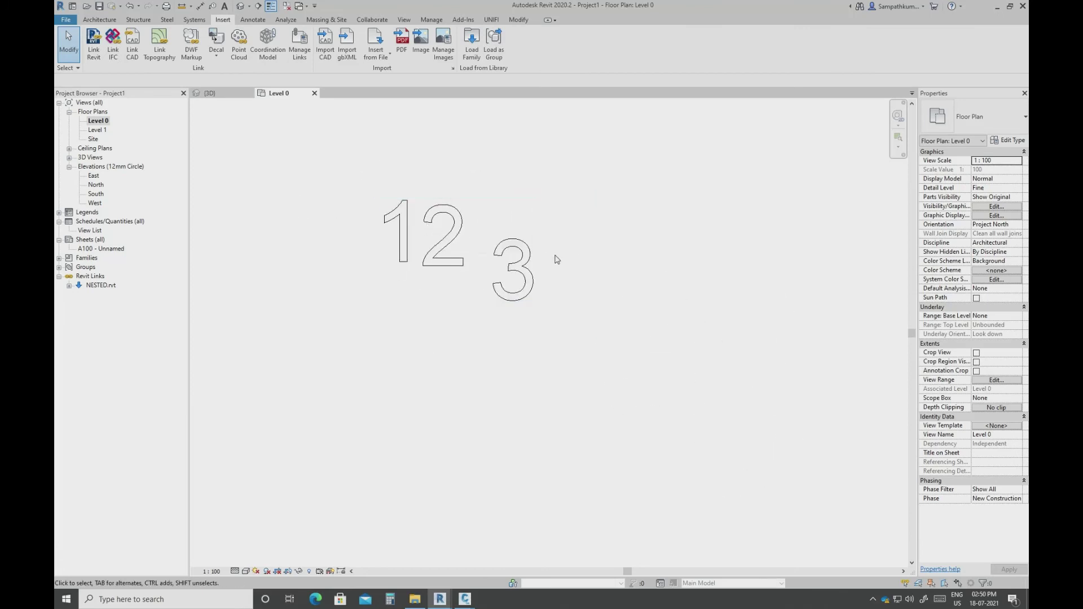